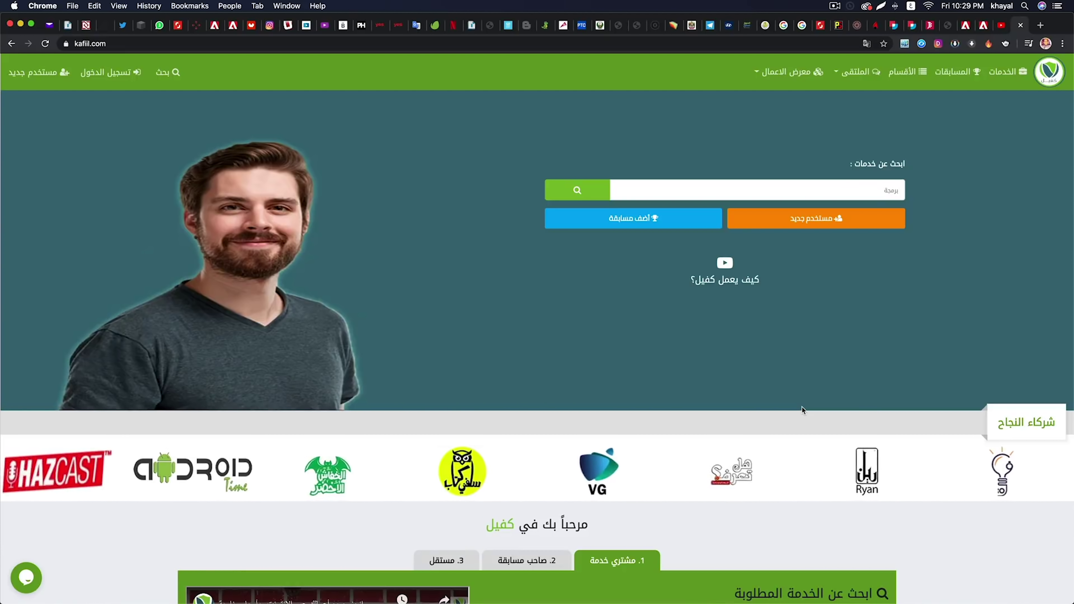
scroll(778, 440, "down", 15)
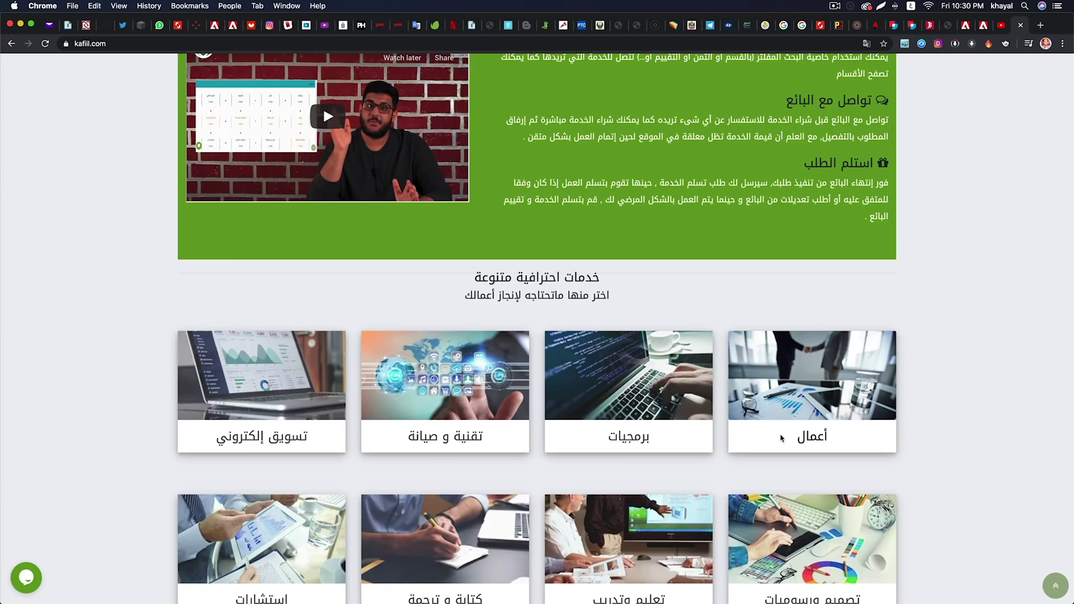
scroll(779, 434, "down", 3)
scroll(780, 435, "down", 3)
scroll(780, 436, "down", 2)
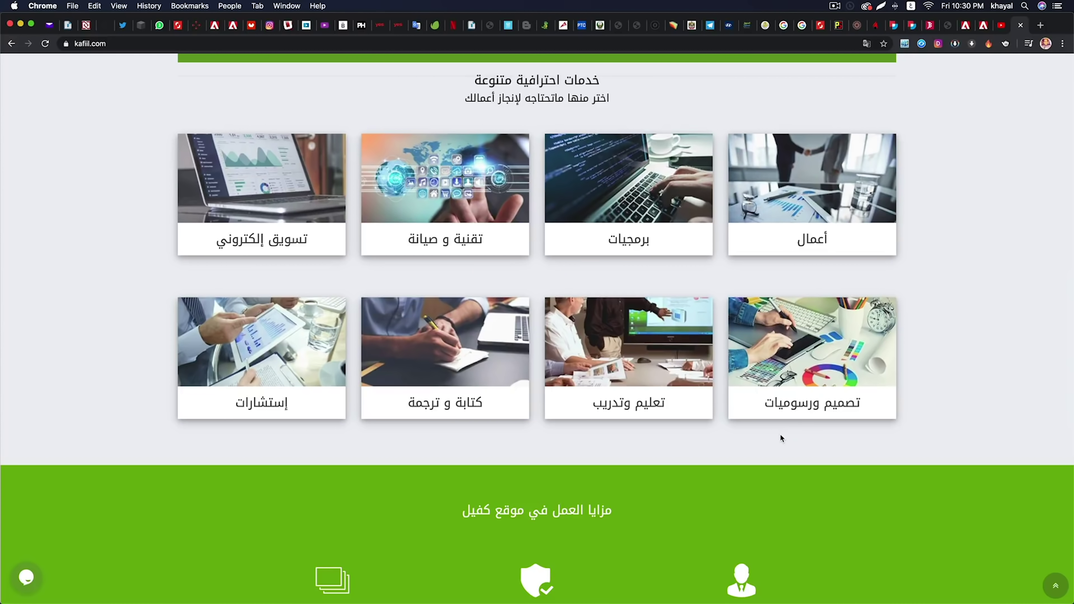
scroll(781, 436, "down", 3)
scroll(781, 436, "down", 3)
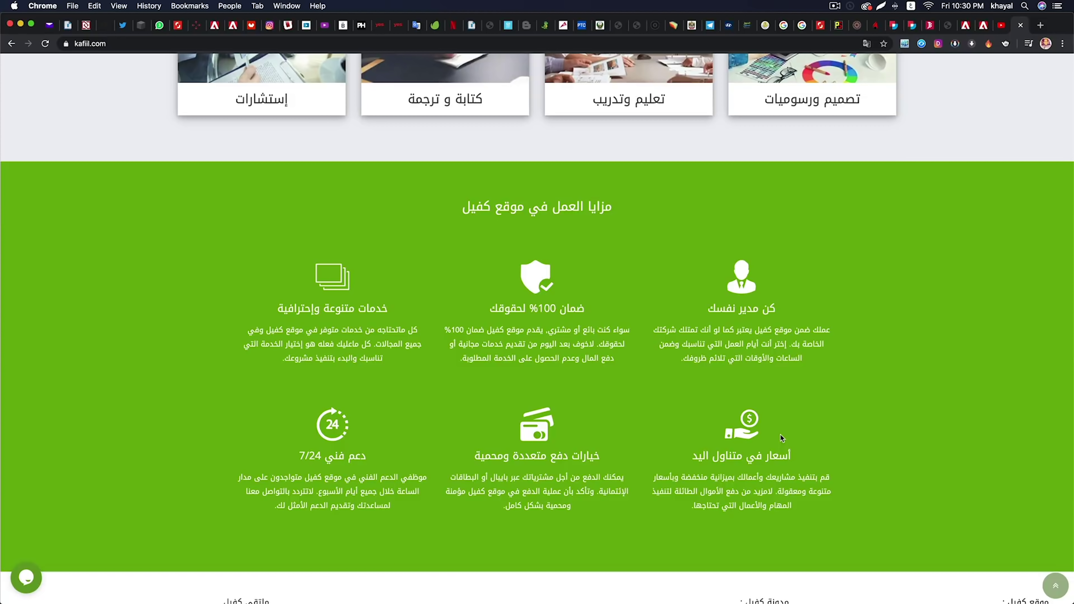
scroll(781, 438, "down", 3)
scroll(781, 435, "down", 2)
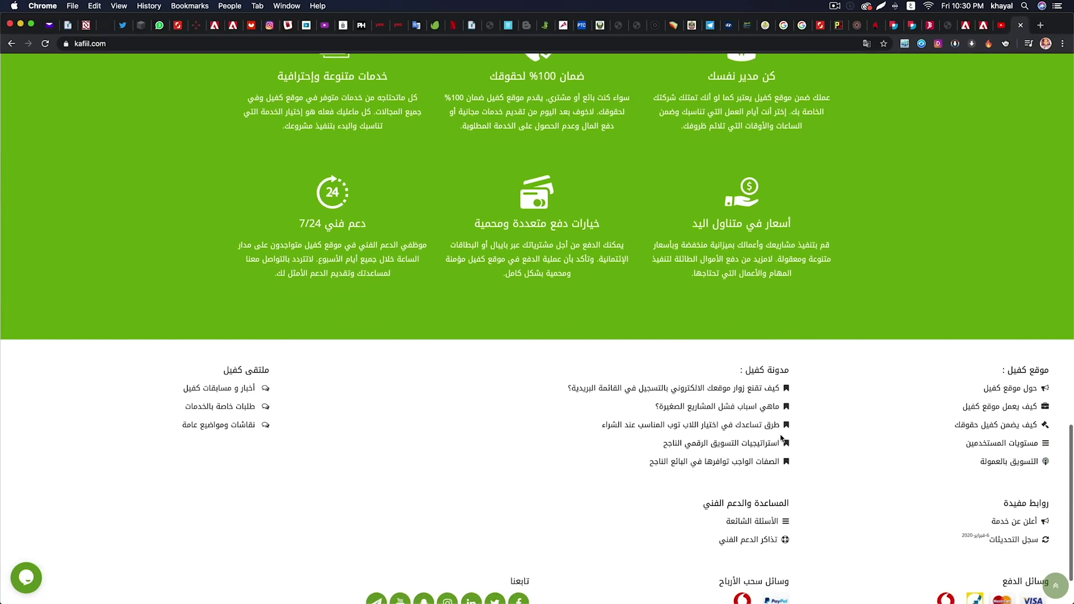
scroll(781, 436, "down", 1)
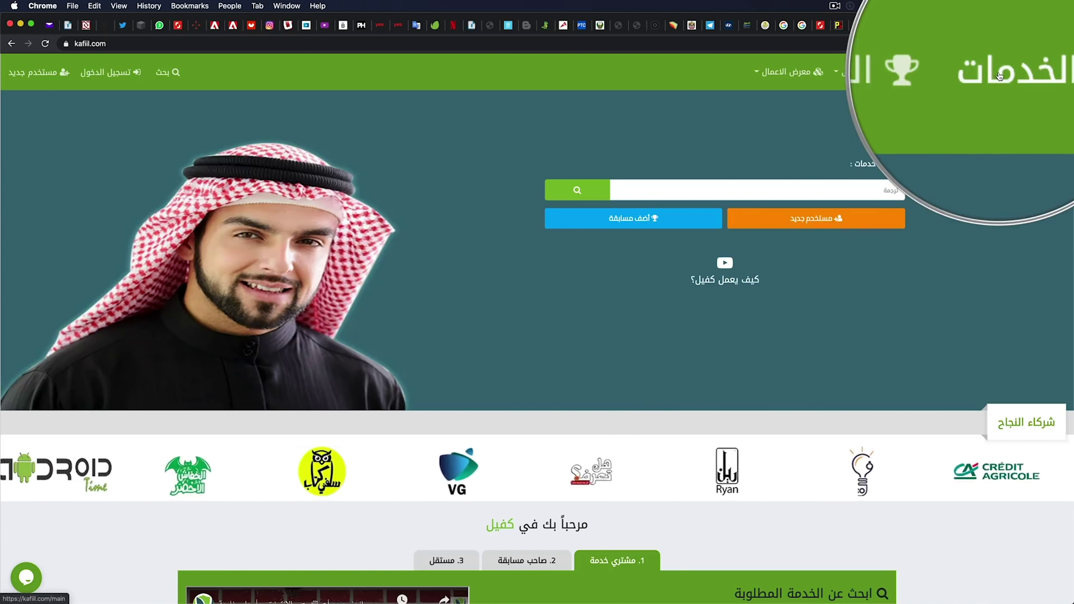
left_click(1000, 75)
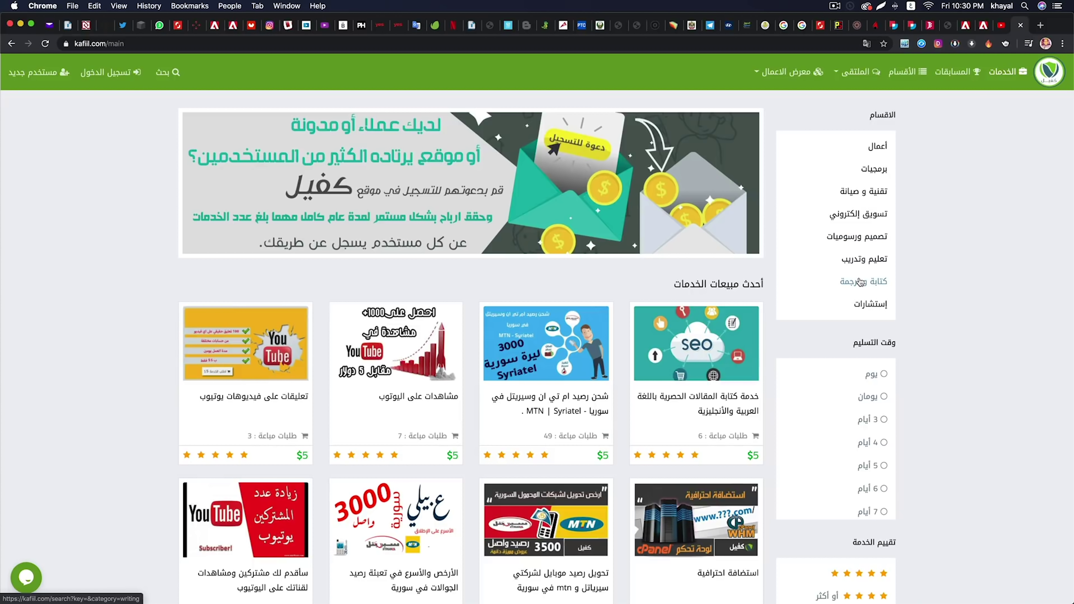
Scroll the Kafiil services listings to the per-category sections, including Programming at $5 and $10
scroll(654, 306, "down", 4)
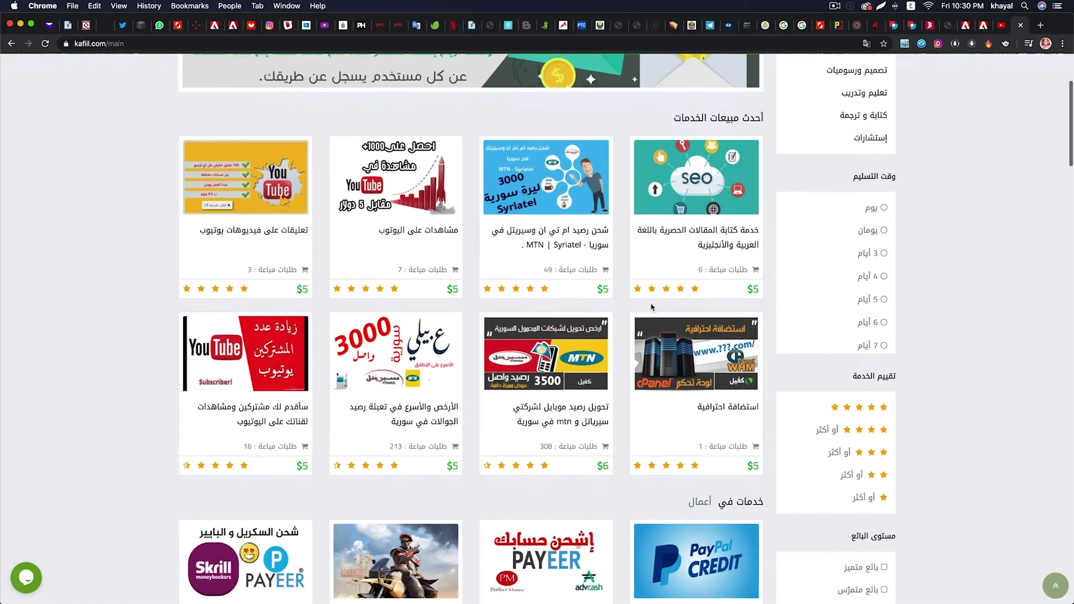
scroll(651, 305, "down", 10)
scroll(652, 305, "up", 1)
scroll(651, 307, "down", 3)
scroll(652, 306, "down", 2)
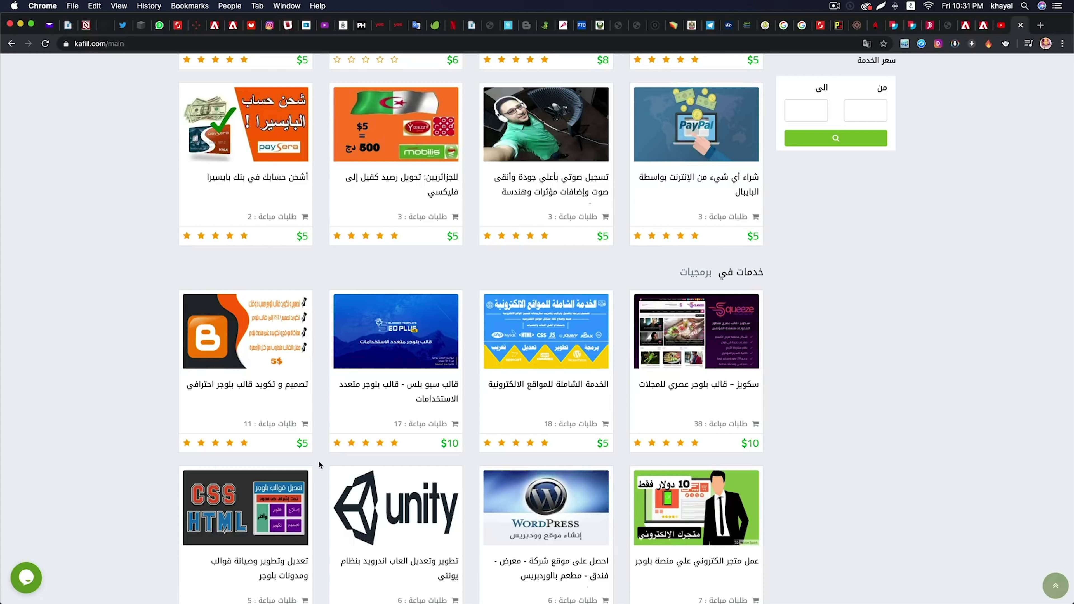
scroll(318, 460, "up", 15)
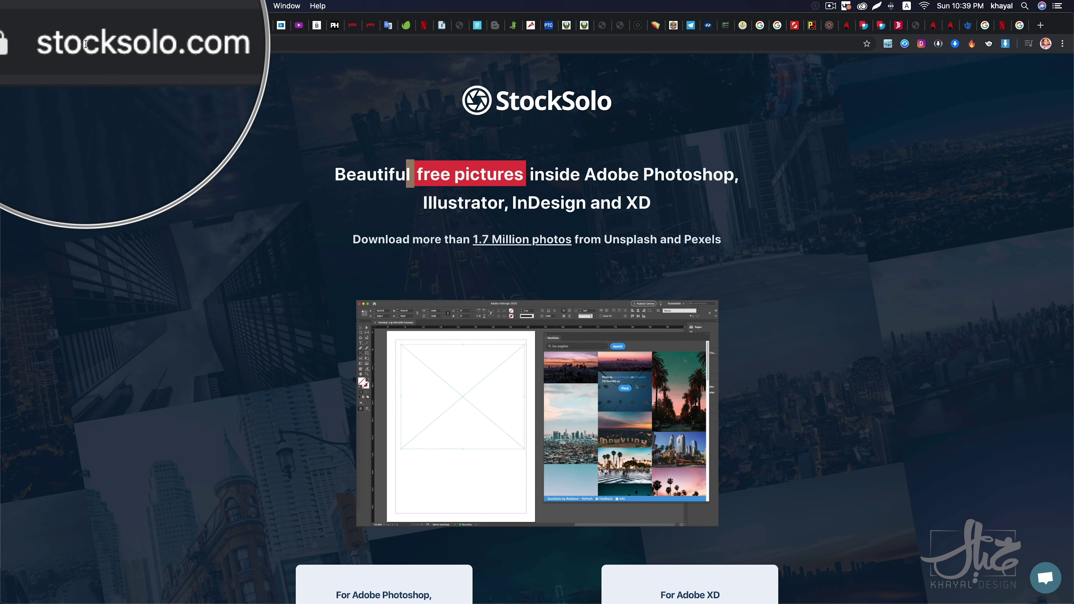
Open the 'For Adobe Photoshop, Illustrator, InDesign' download to reach StockSolo on Adobe Exchange
scroll(295, 259, "down", 5)
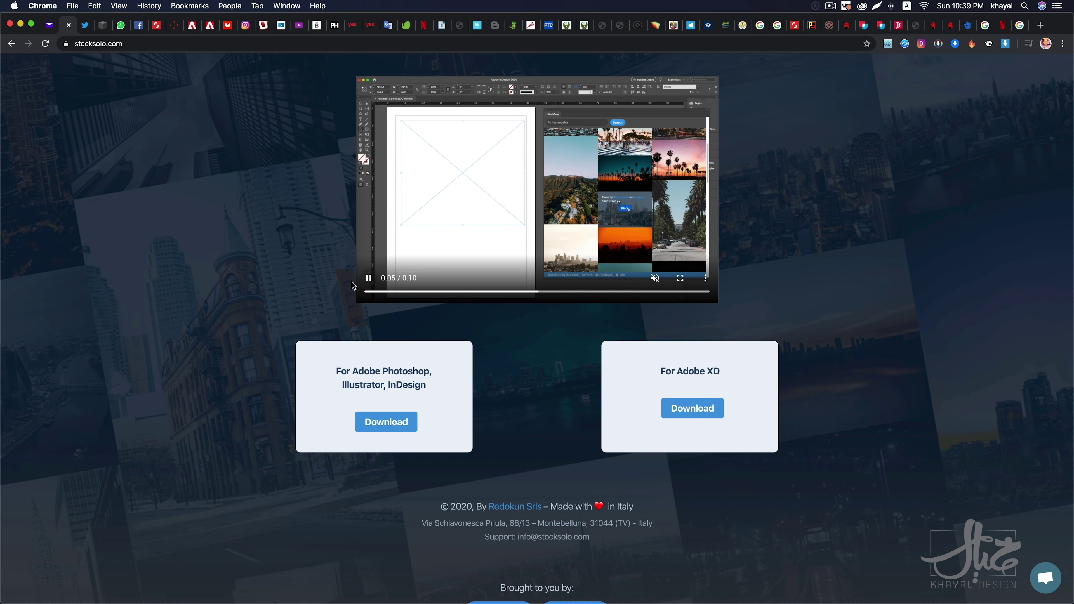
left_click_drag(336, 372, 423, 386)
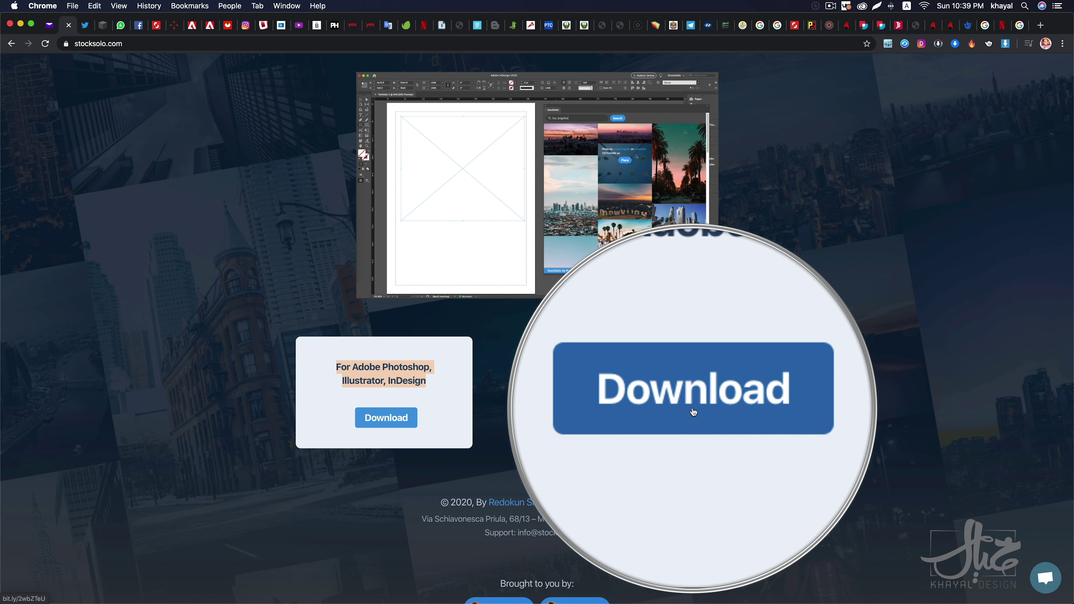
left_click(440, 372)
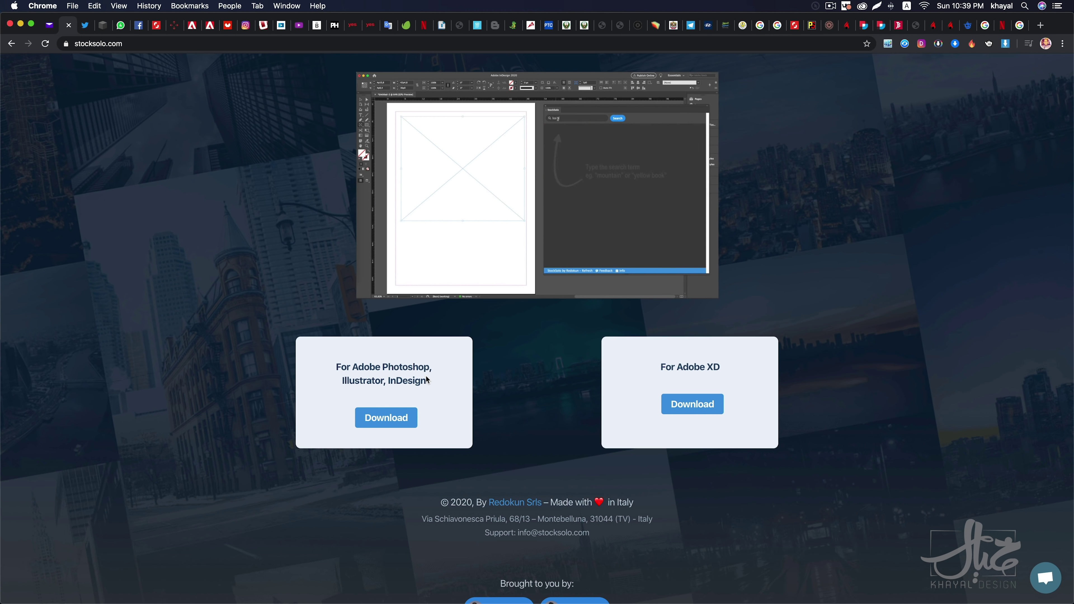
scroll(426, 379, "down", 1)
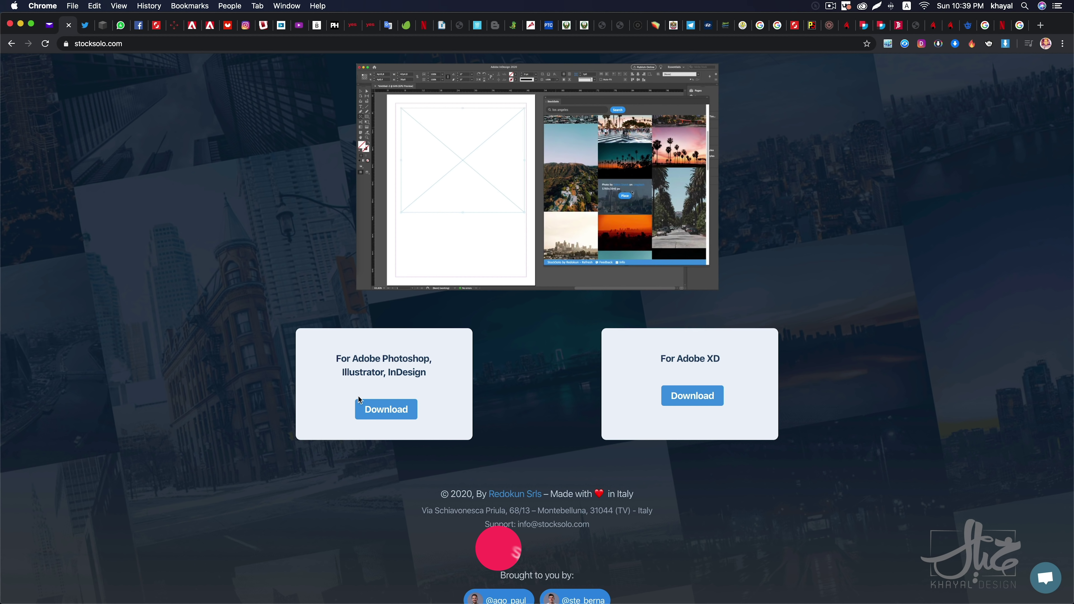
left_click(369, 413)
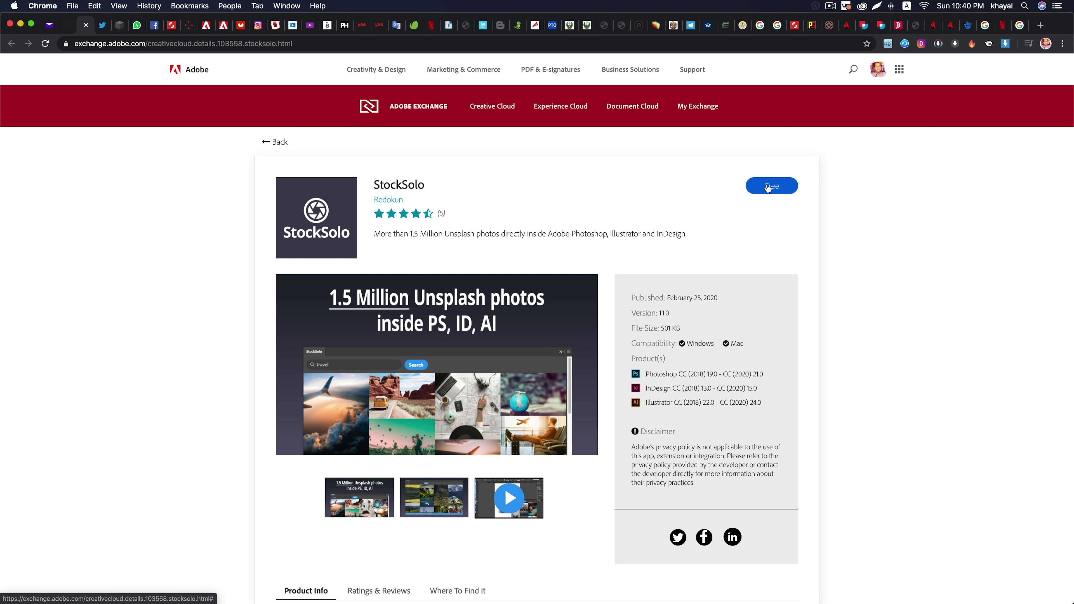
Follow the stocksolo.com/how-to-install/ link in the listing's Product Info
scroll(768, 203, "down", 2)
scroll(766, 219, "down", 4)
scroll(767, 220, "down", 3)
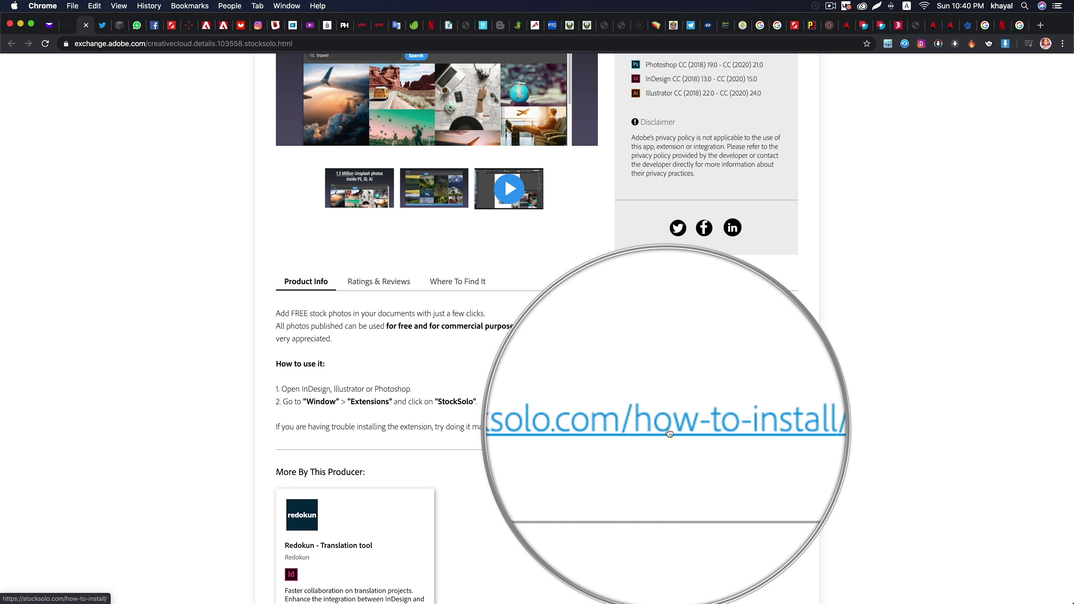
left_click(613, 428)
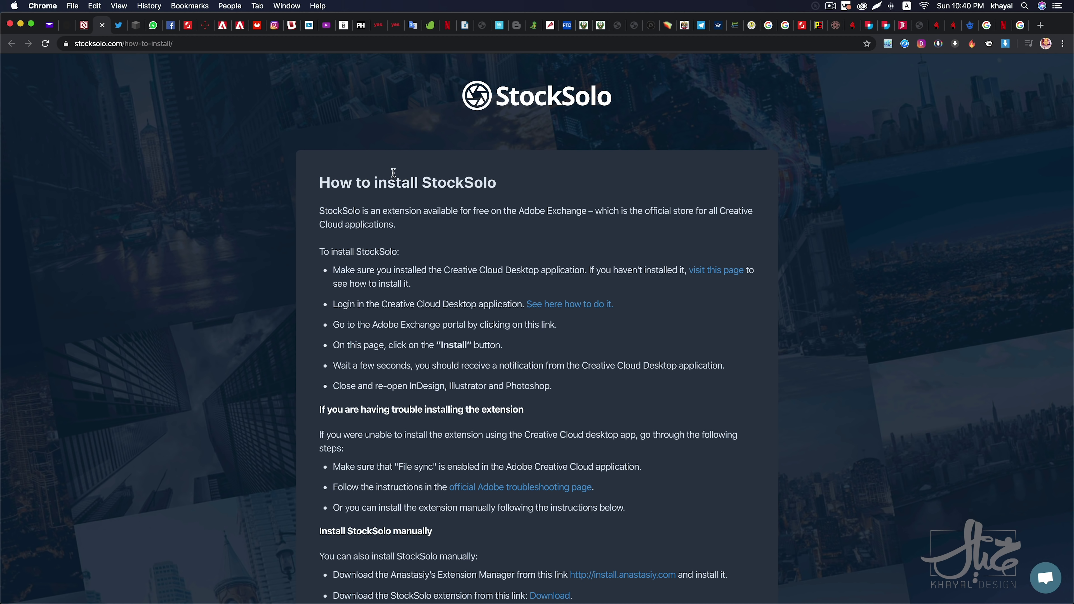
scroll(420, 294, "down", 5)
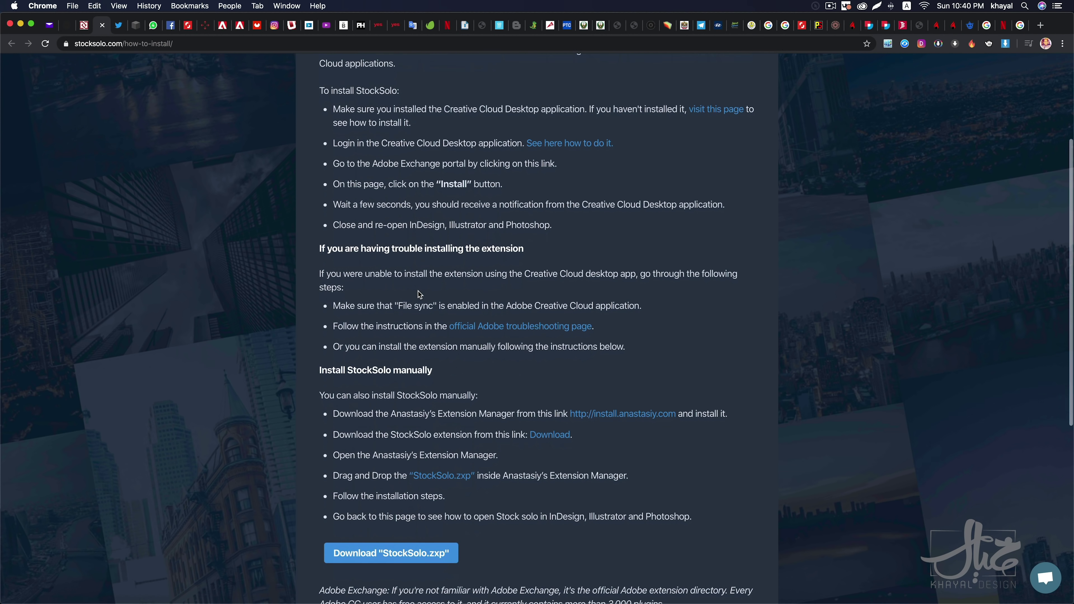
scroll(419, 295, "down", 3)
scroll(420, 295, "down", 2)
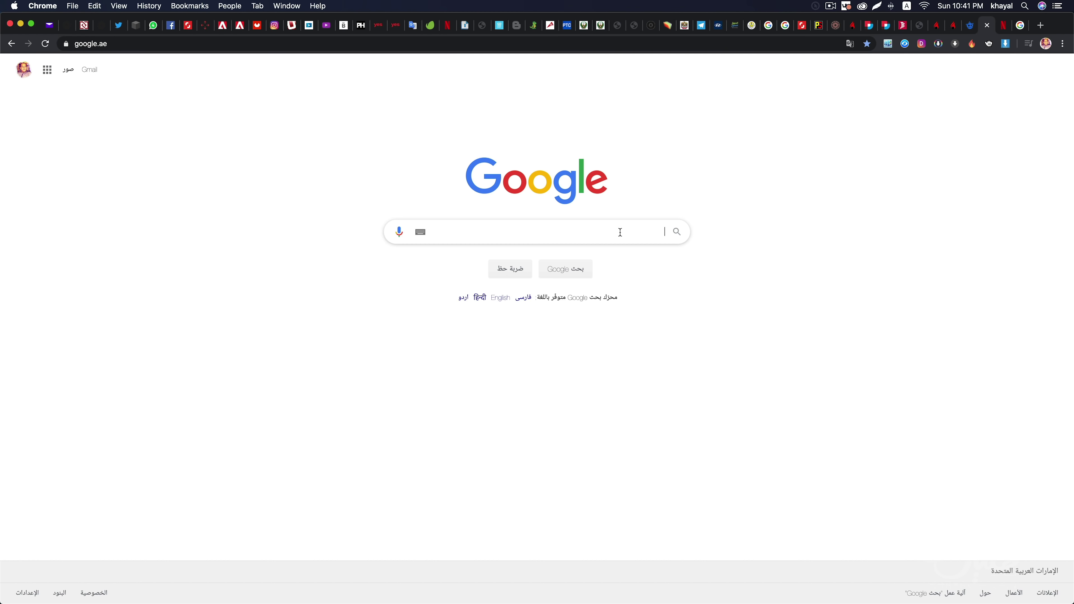
Google 'zxp installer' and open the zxpinstaller.com site
left_click(620, 232)
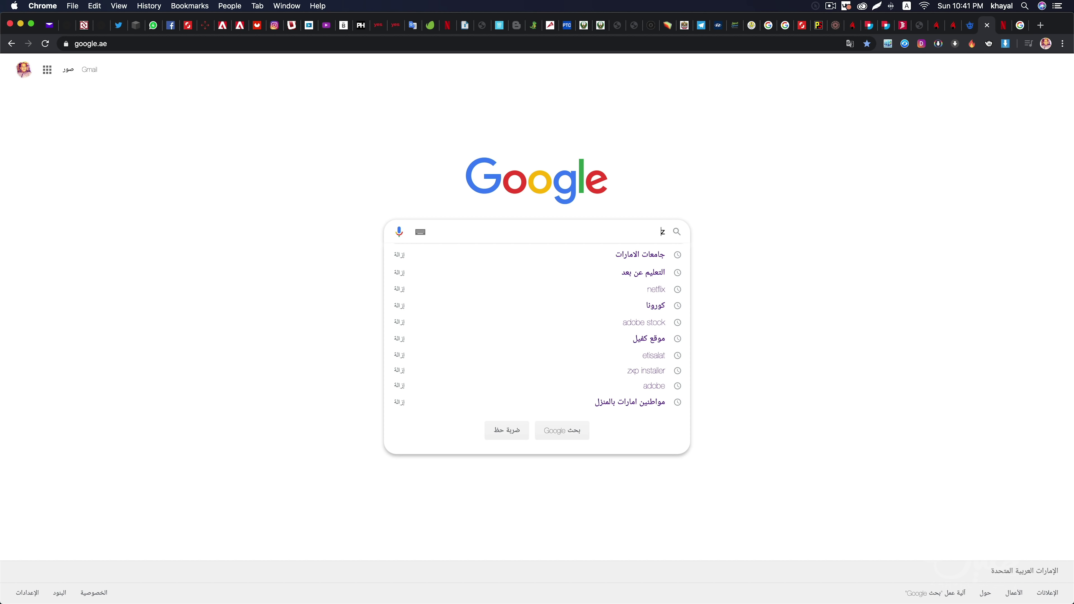
type("z")
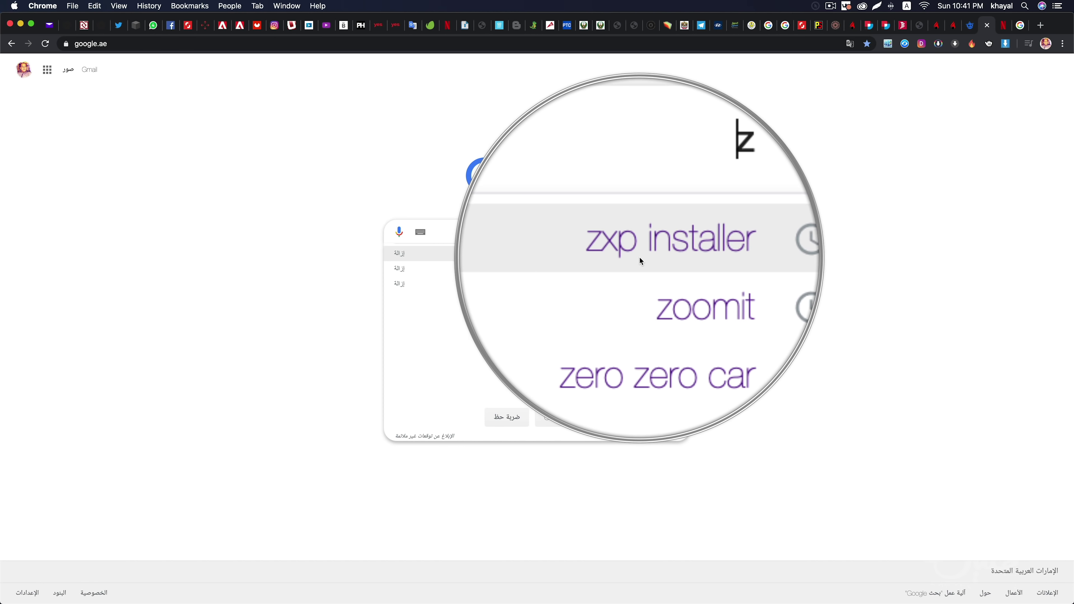
left_click(644, 258)
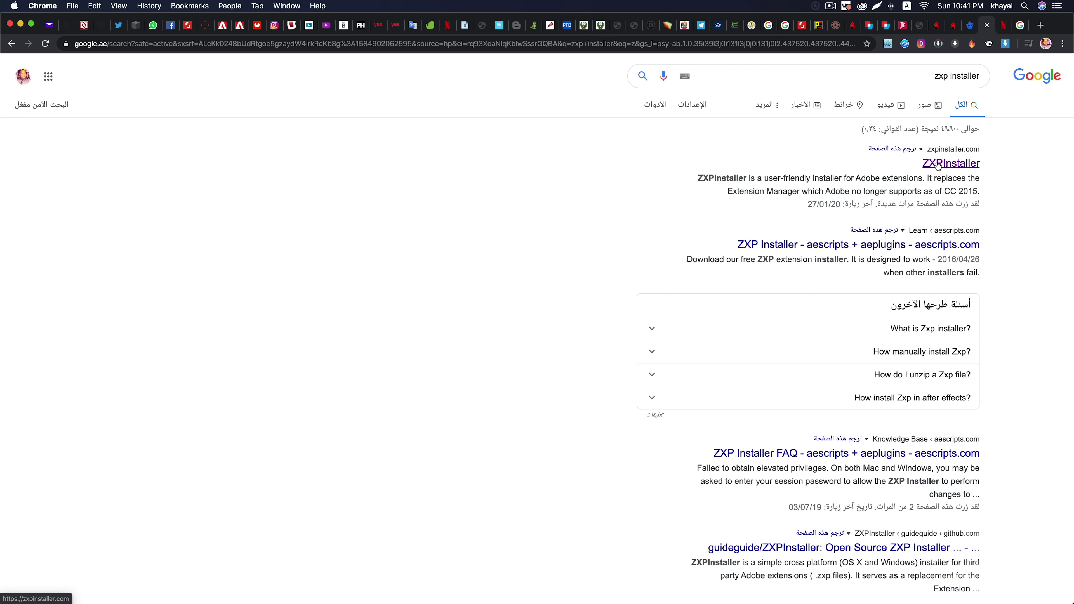
left_click(938, 165)
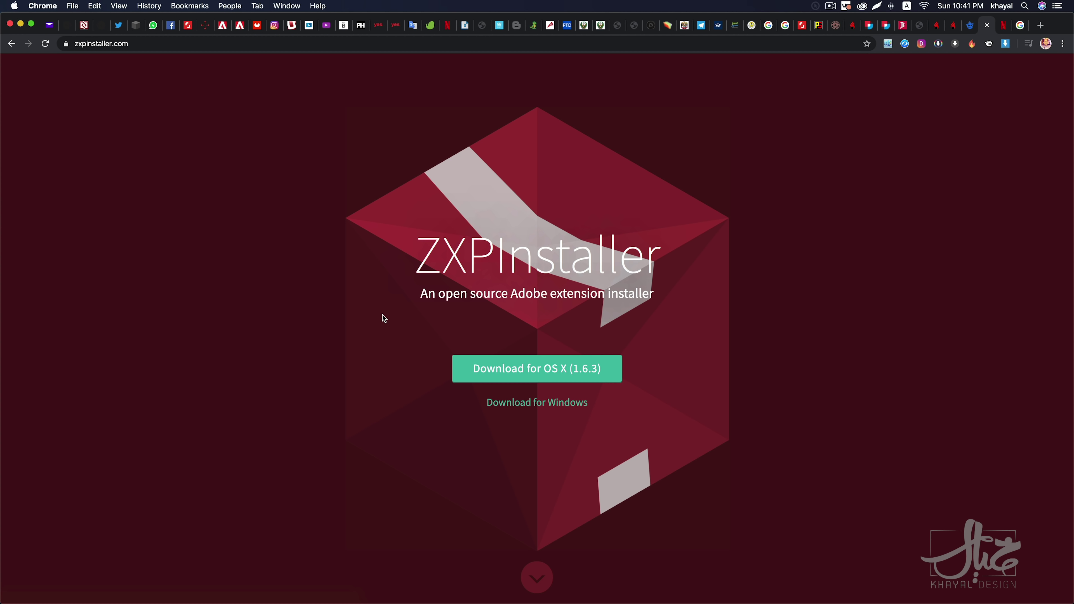
left_click_drag(417, 265, 686, 268)
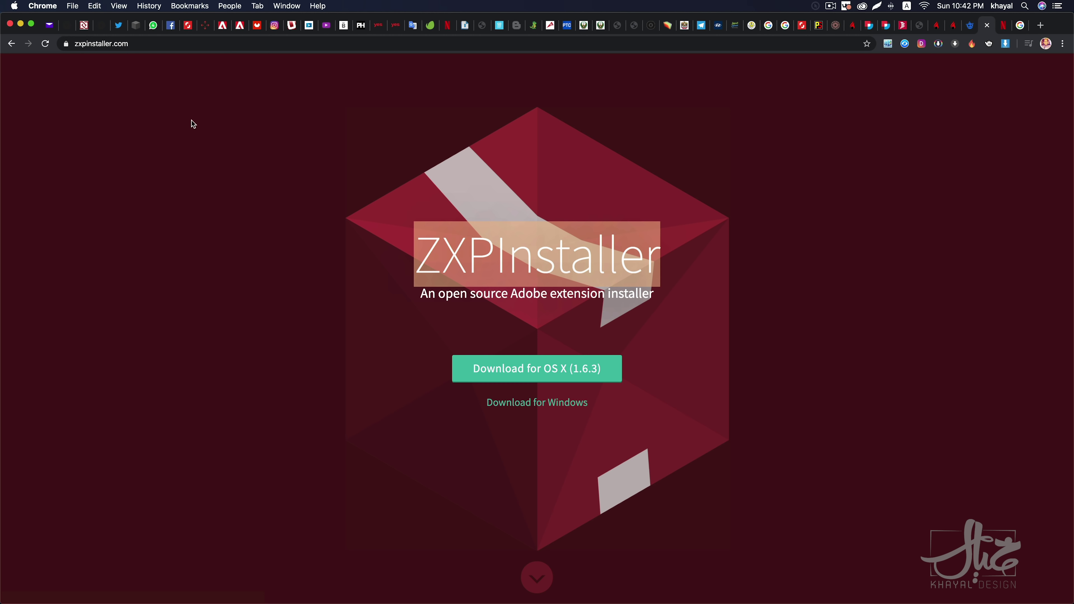
Download StockSolo.zxp.zip from the StockSolo install guide and show it in Finder
left_click(102, 26)
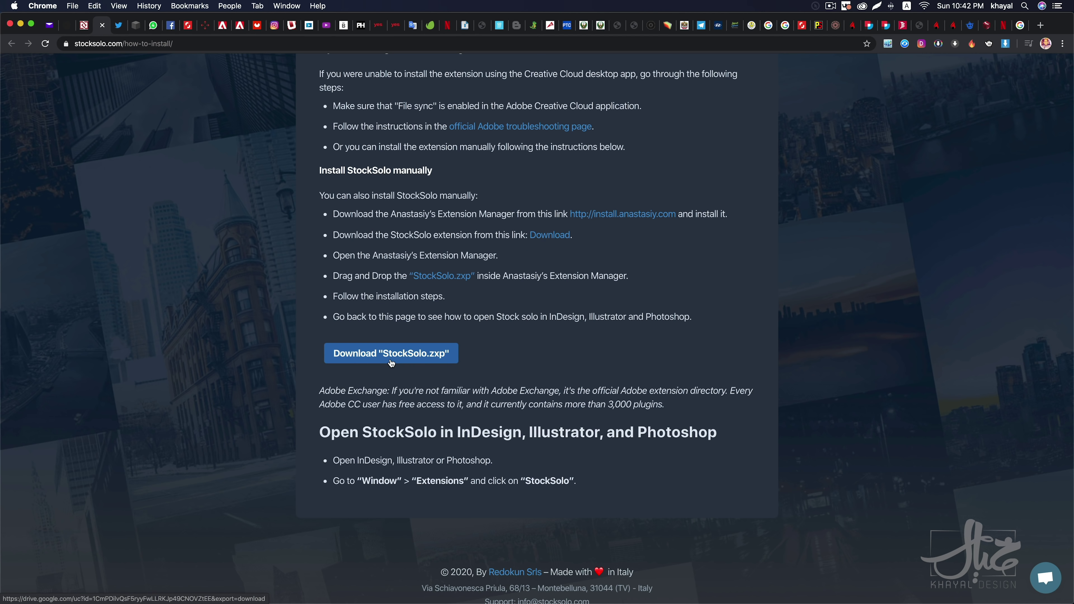
left_click(384, 357)
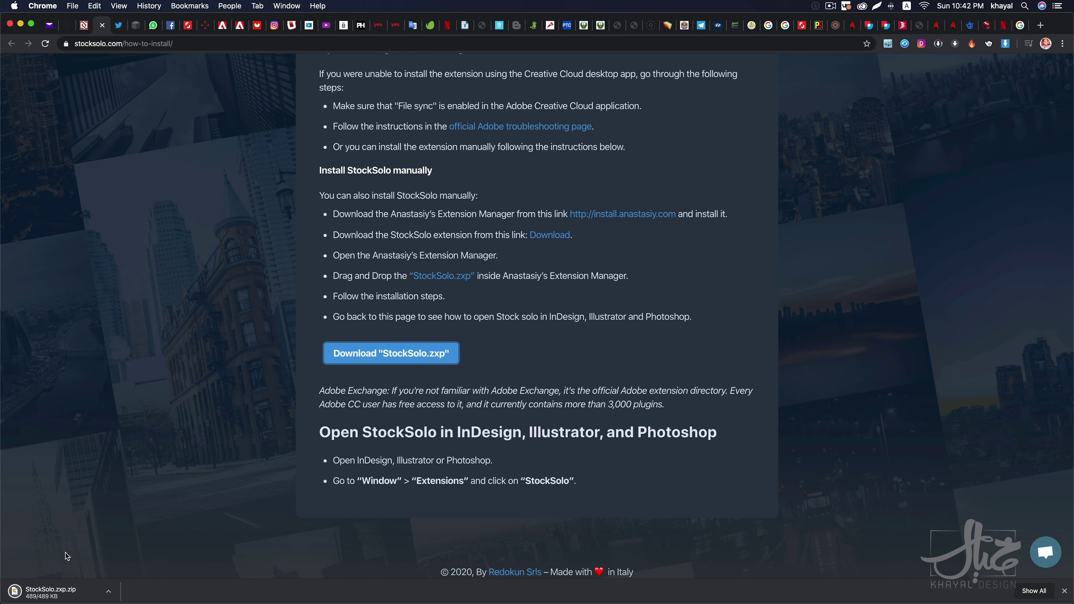
left_click(108, 591)
left_click(169, 582)
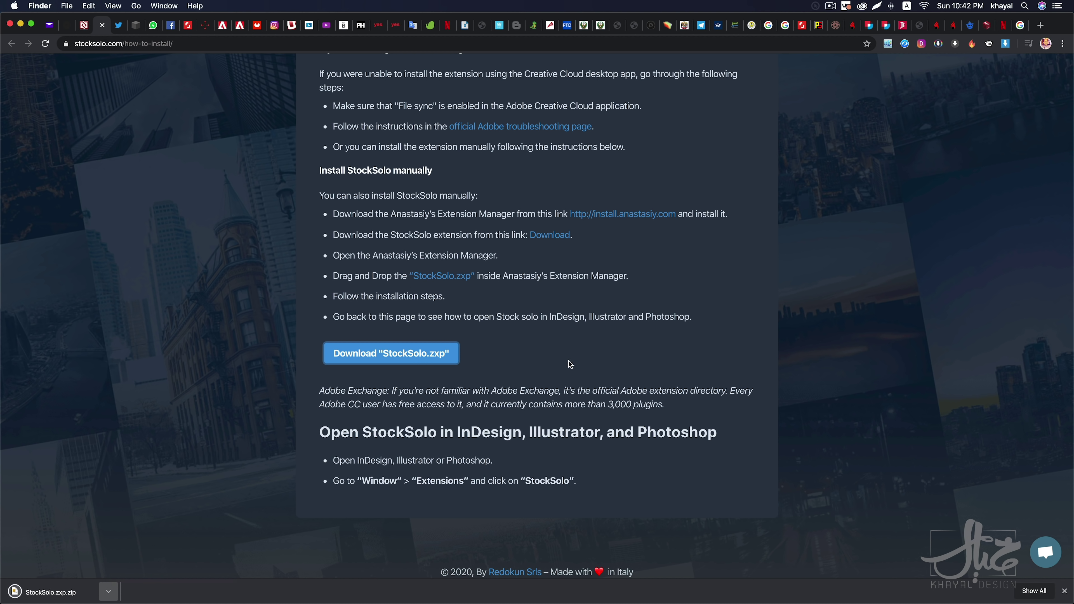
Move StockSolo.zxp.zip into the Desktop folder and hide Chrome
left_click_drag(584, 423, 295, 265)
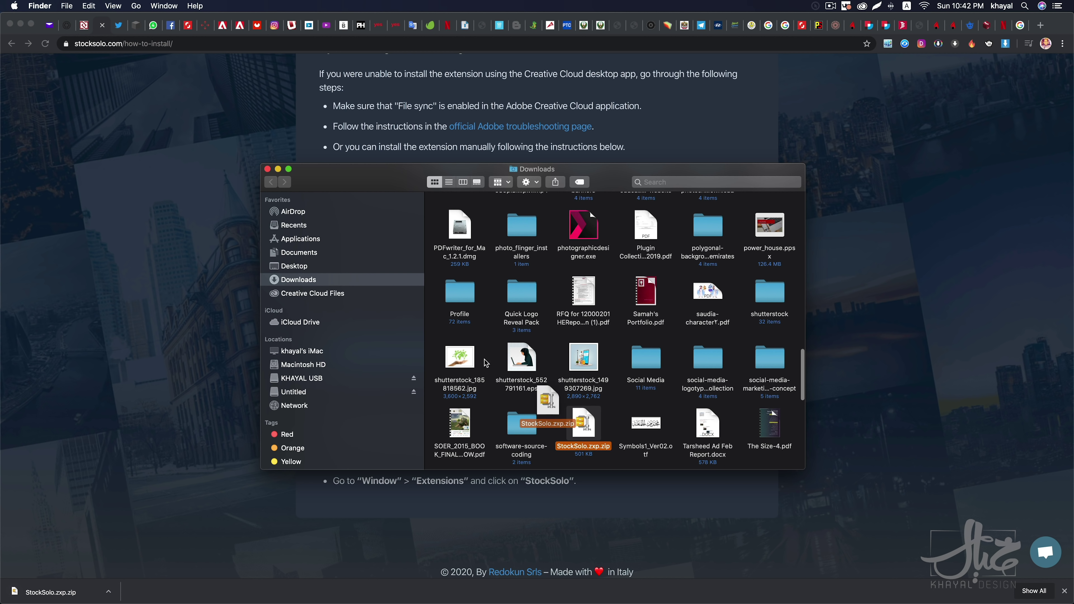
left_click(295, 266)
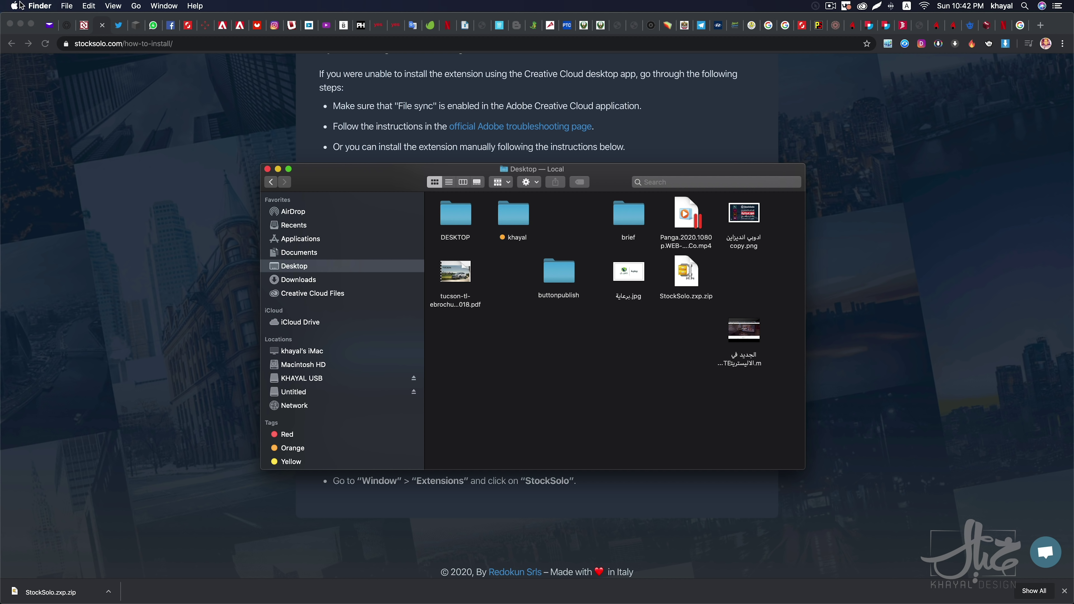
key("super+alt+h")
mouse_move(362, 182)
left_mouse_down()
mouse_move(355, 301)
mouse_move(364, 232)
left_mouse_up()
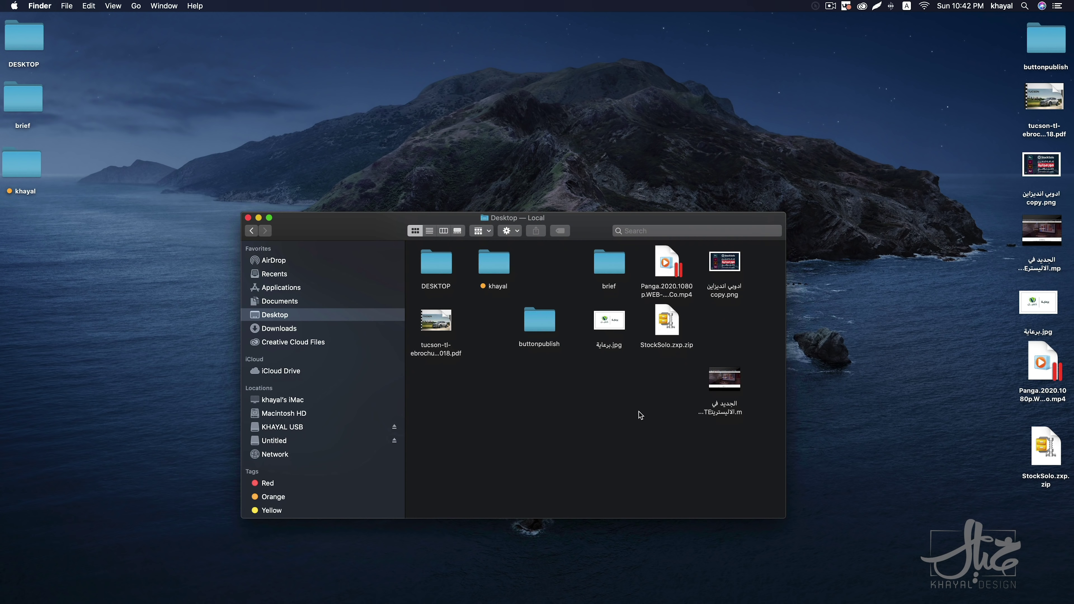
Place StockSolo.zxp.zip at the desktop centre with the Finder window closed
left_click_drag(662, 330, 448, 162)
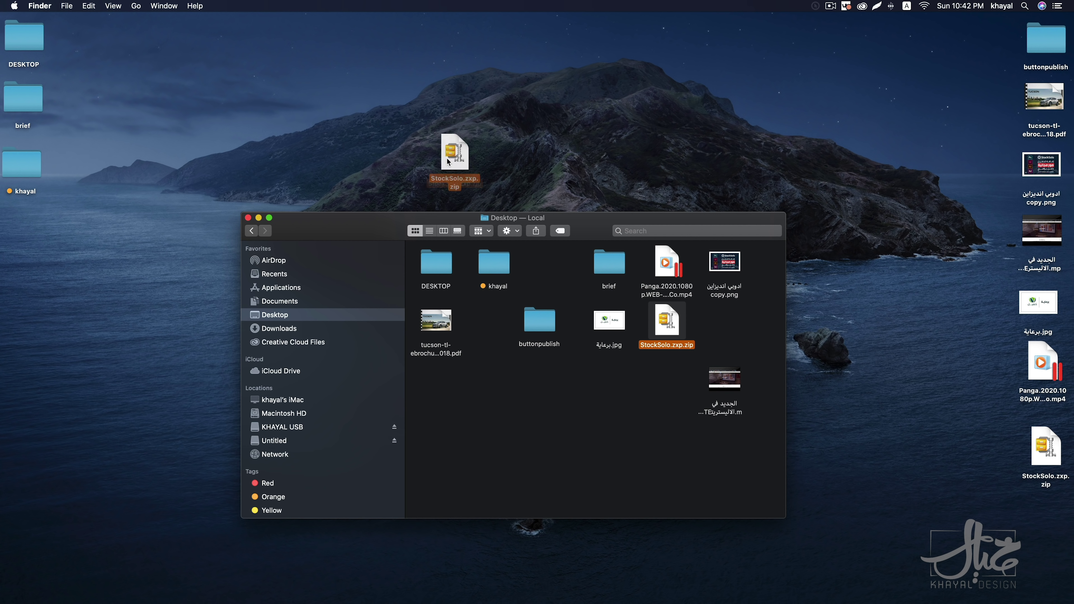
left_click(248, 218)
left_click_drag(1048, 453, 487, 280)
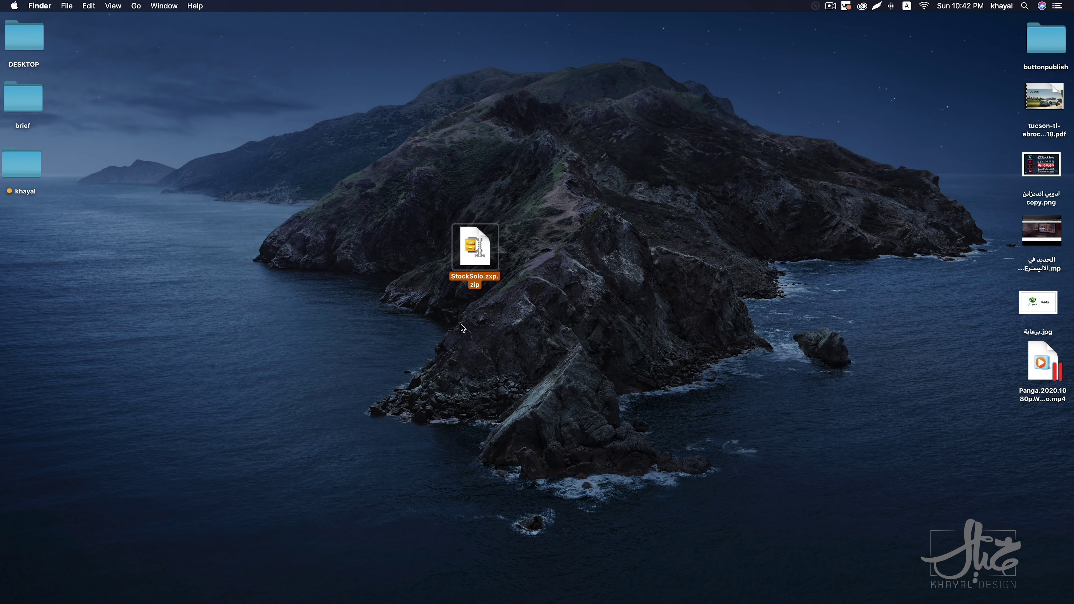
mouse_move(540, 603)
left_click(626, 595)
Drop StockSolo.zxp.zip onto ZXPInstaller, which rejects the zipped archive
left_click_drag(477, 269, 477, 426)
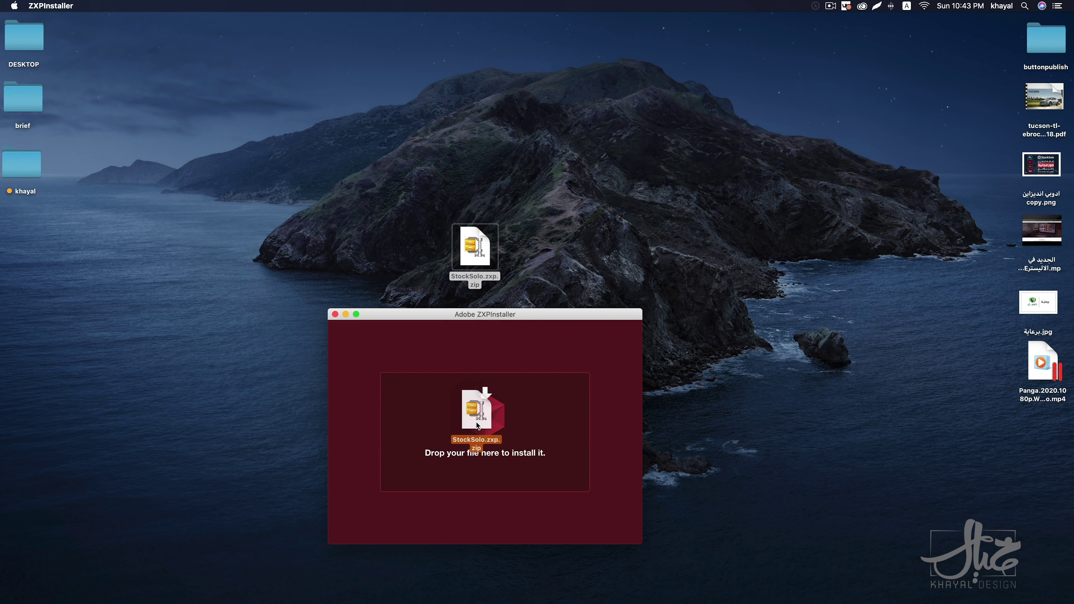
left_click_drag(477, 426, 479, 439)
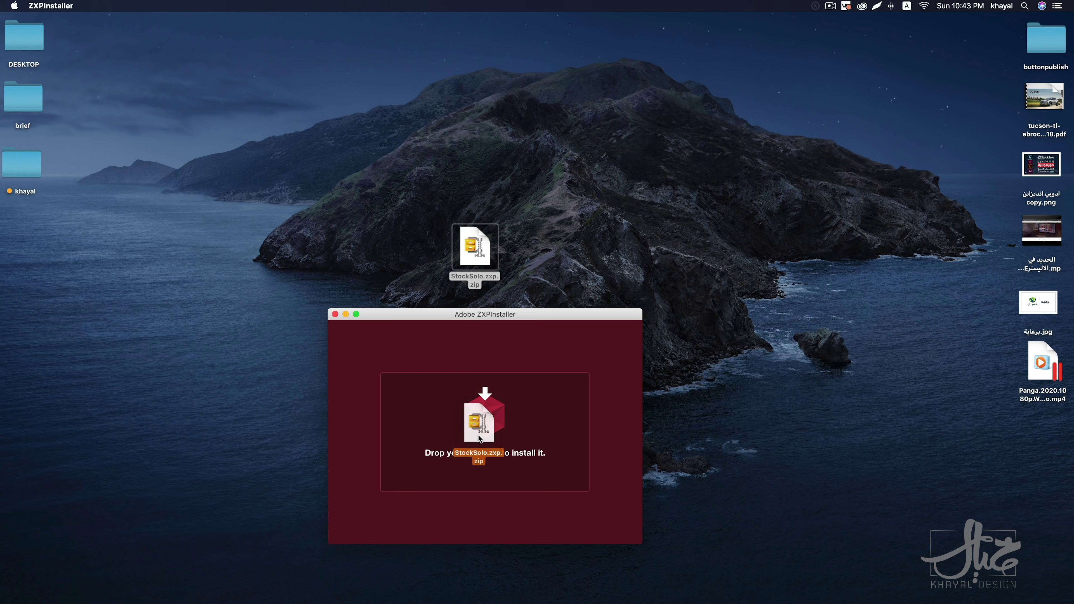
left_click_drag(449, 253, 449, 205)
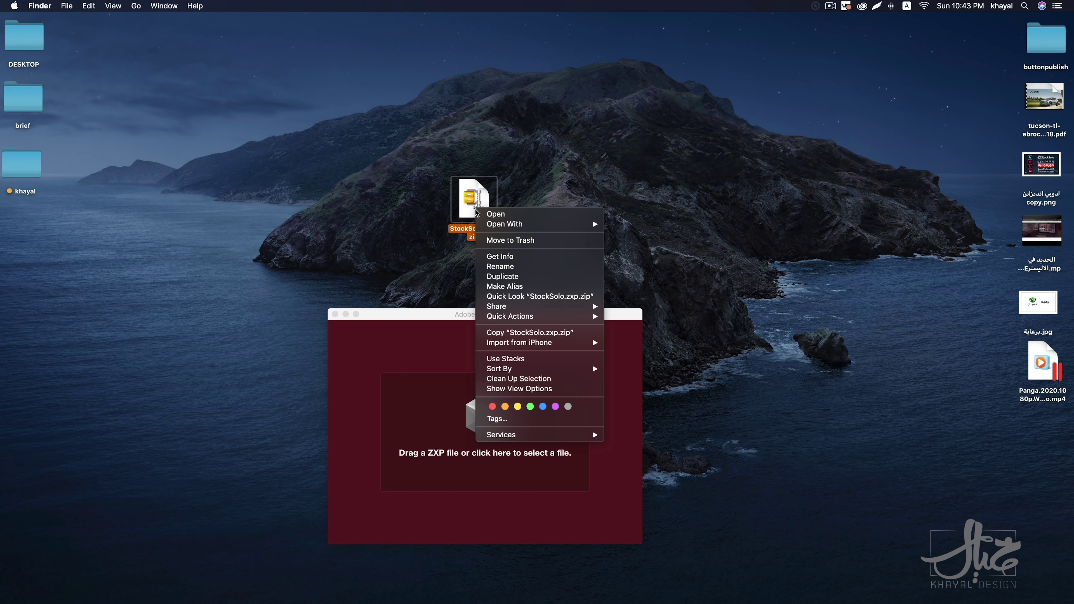
mouse_move(538, 435)
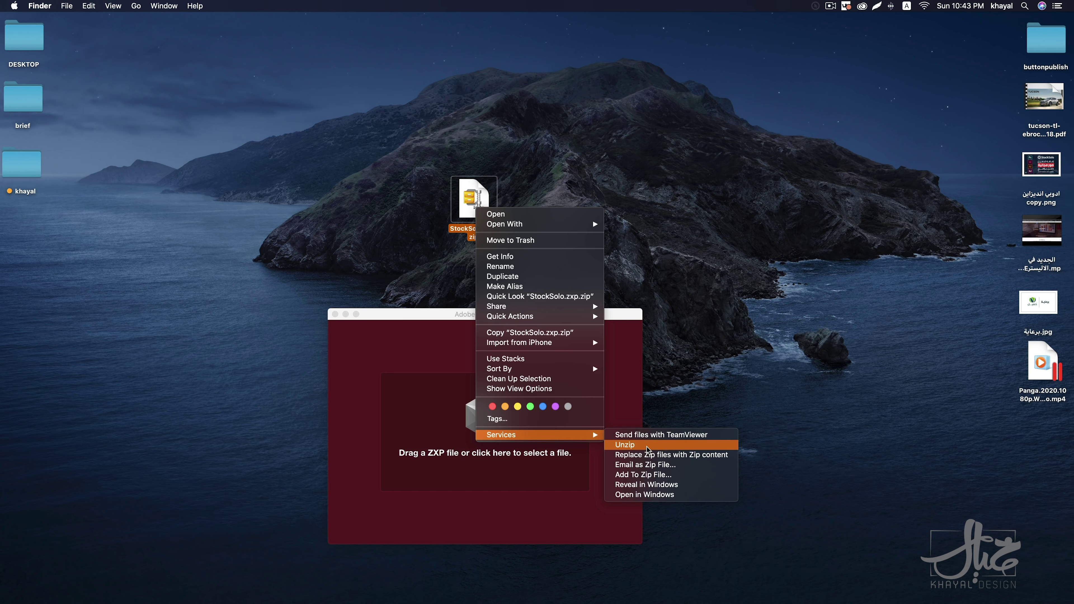
Unzip StockSolo.zxp.zip and open the extracted StockSolo.zxp folder beside the installer
left_click(647, 449)
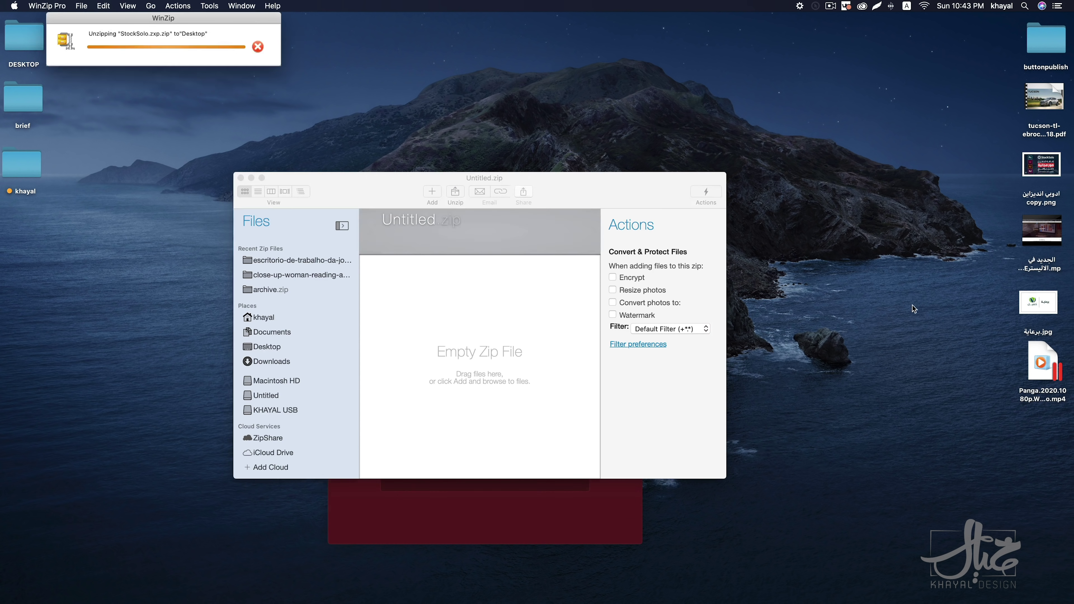
left_click(252, 178)
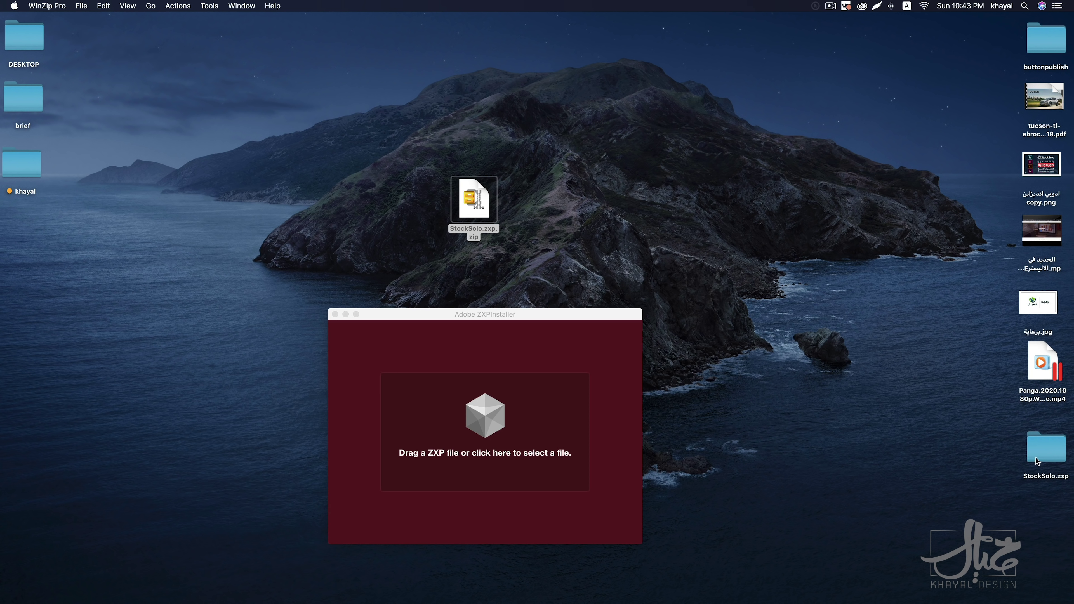
left_click_drag(1037, 463, 553, 215)
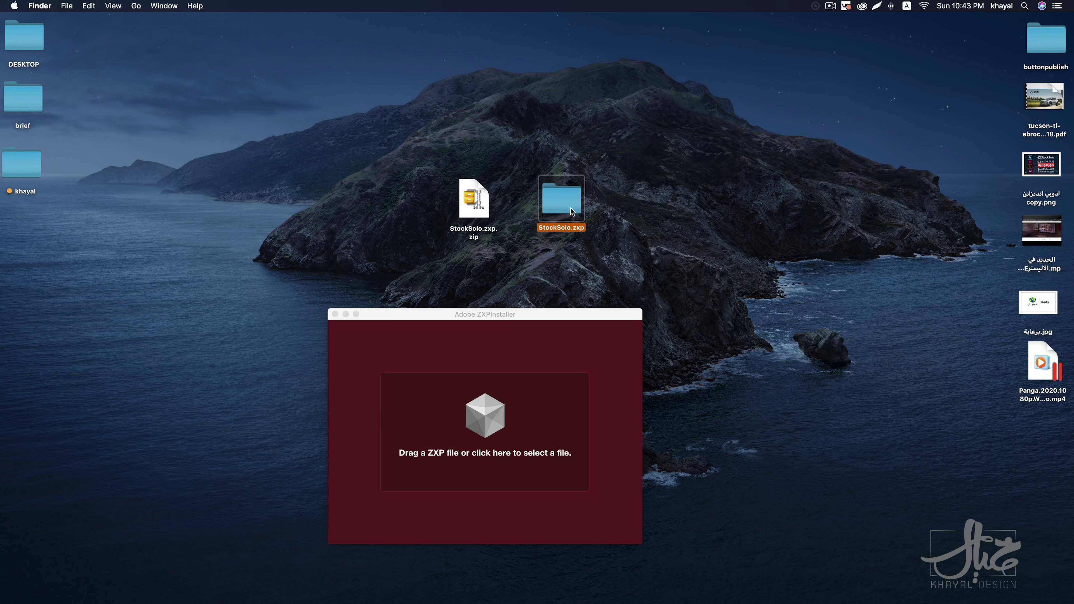
double_click(571, 208)
left_click(529, 168)
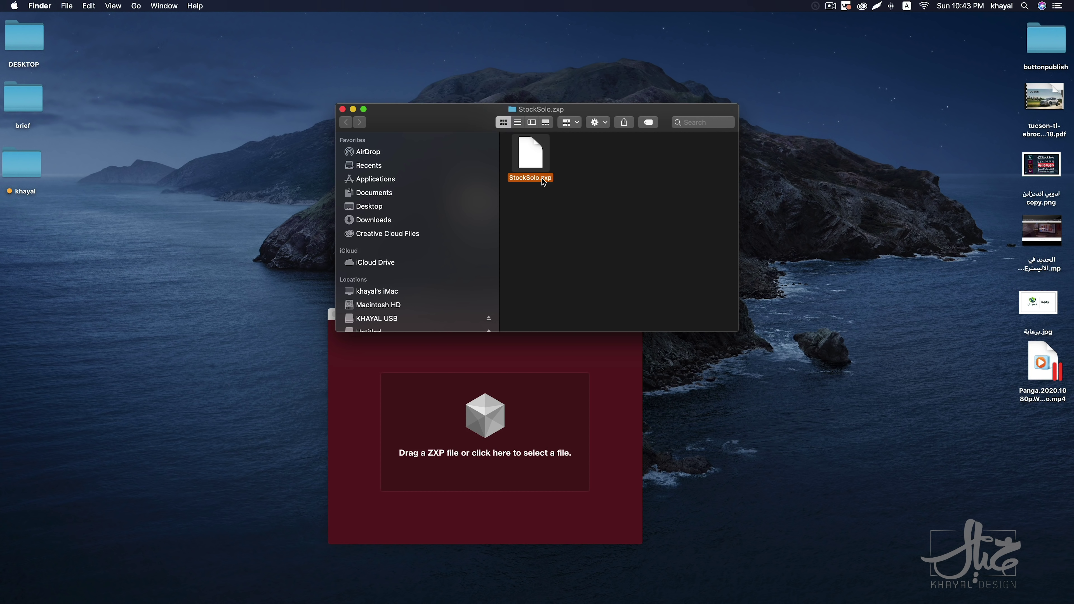
left_click_drag(455, 127, 627, 135)
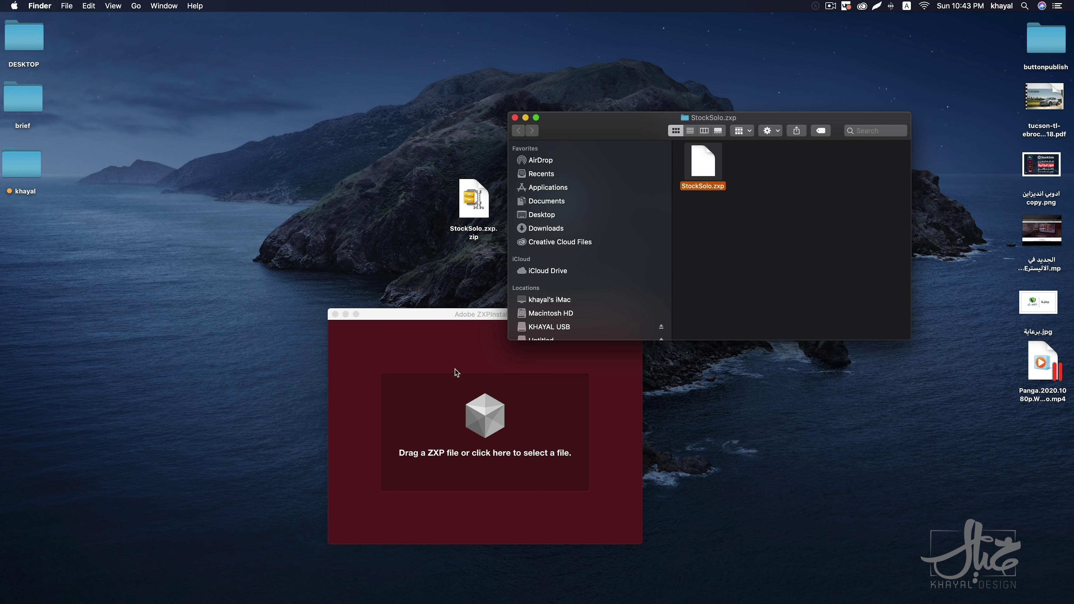
Drop the StockSolo.zxp file into ZXPInstaller to install it
left_click(687, 226)
left_click_drag(707, 169, 728, 193)
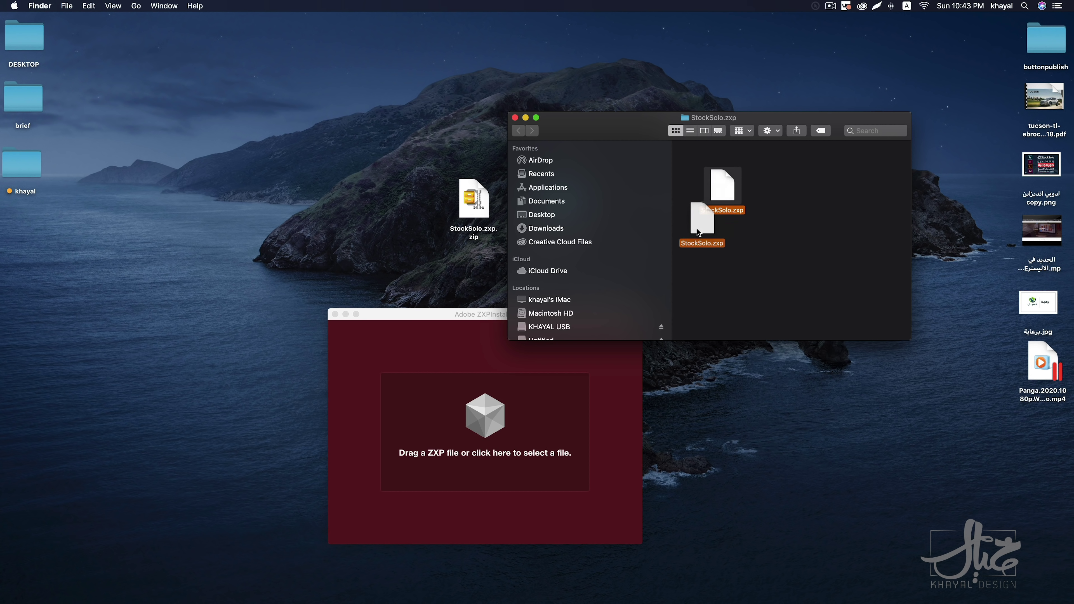
left_click_drag(658, 294, 469, 420)
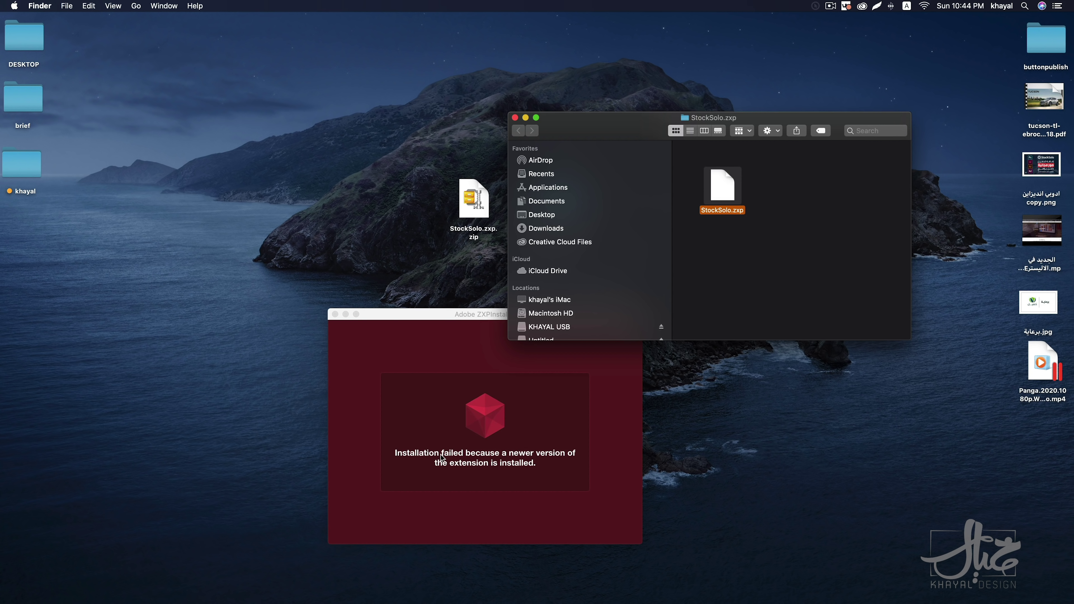
left_click_drag(423, 314, 349, 314)
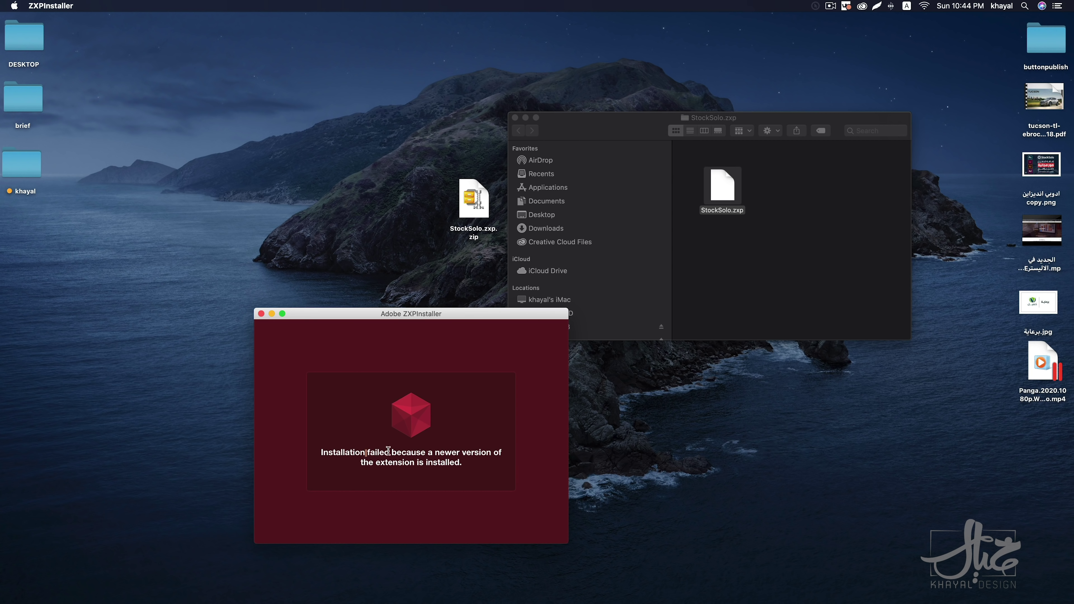
Note the newer-version-already-installed error, cancel the file chooser, and close ZXPInstaller
left_click_drag(389, 450, 494, 460)
left_click(477, 434)
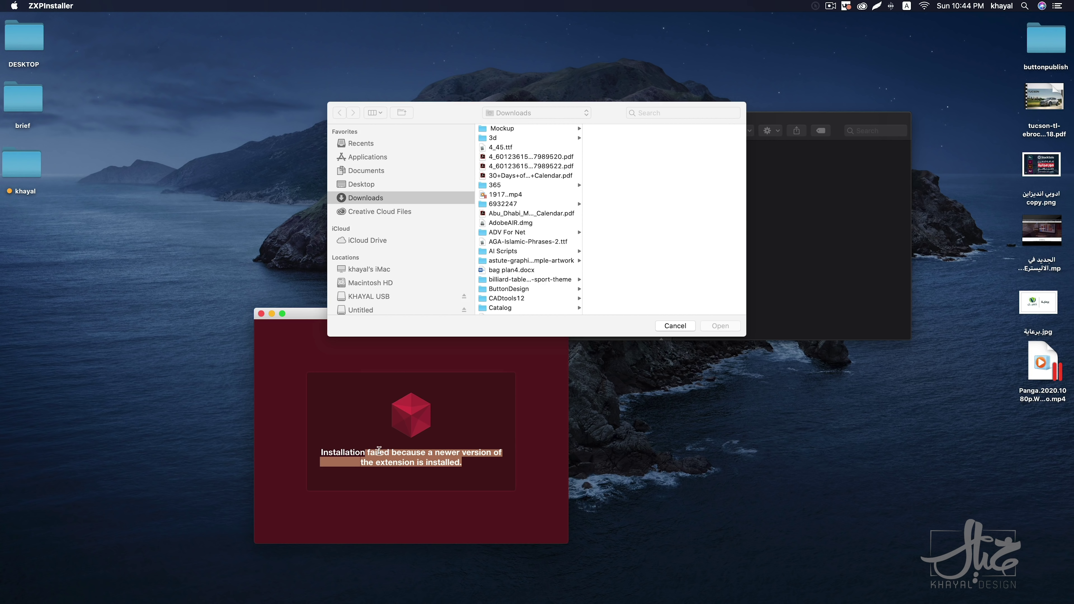
left_click(677, 328)
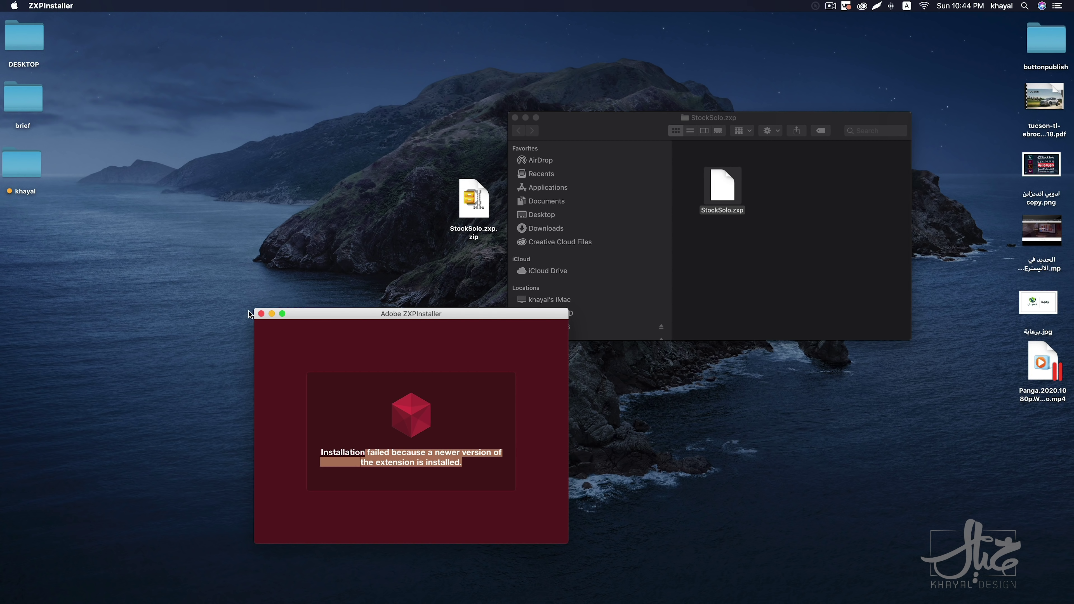
left_click(261, 314)
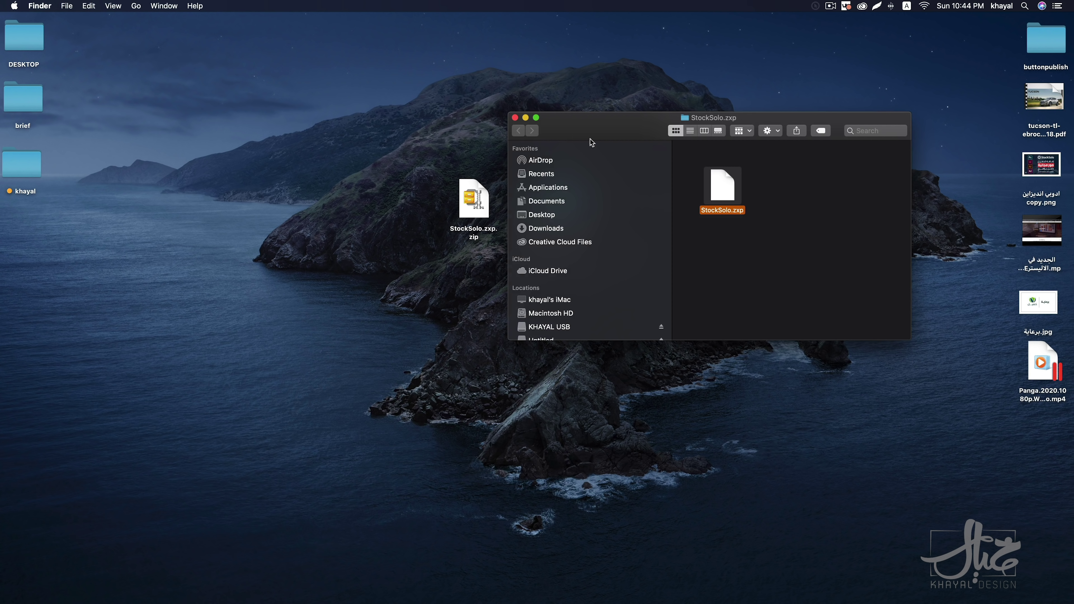
Close the StockSolo.zxp folder, switch to InDesign, and open Window > Extensions > StockSolo
left_click(515, 118)
key("super+Tab")
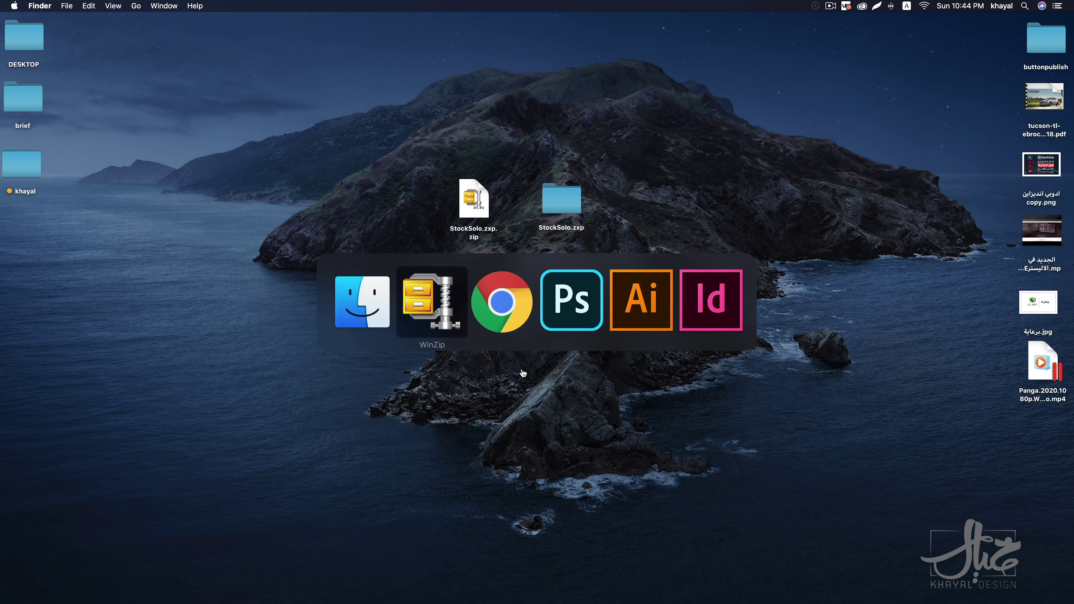
left_click(692, 316)
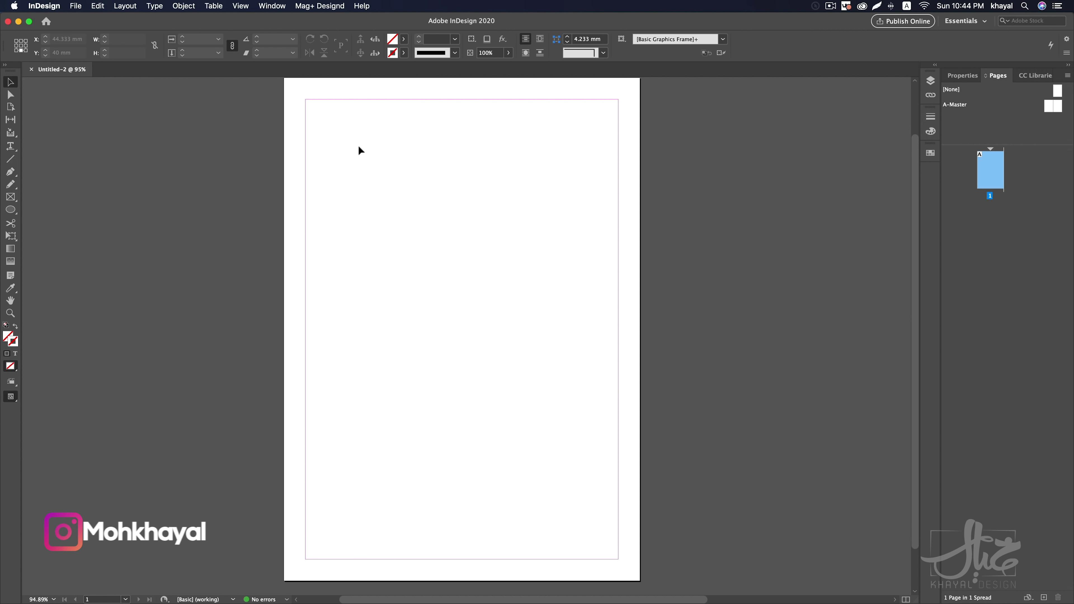
left_click(311, 6)
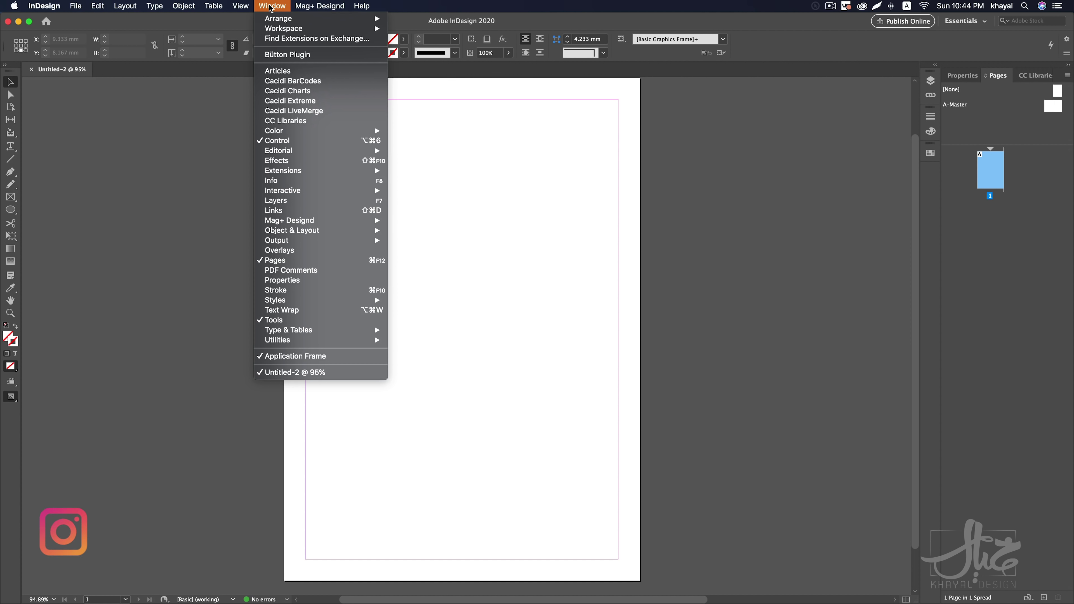
mouse_move(289, 122)
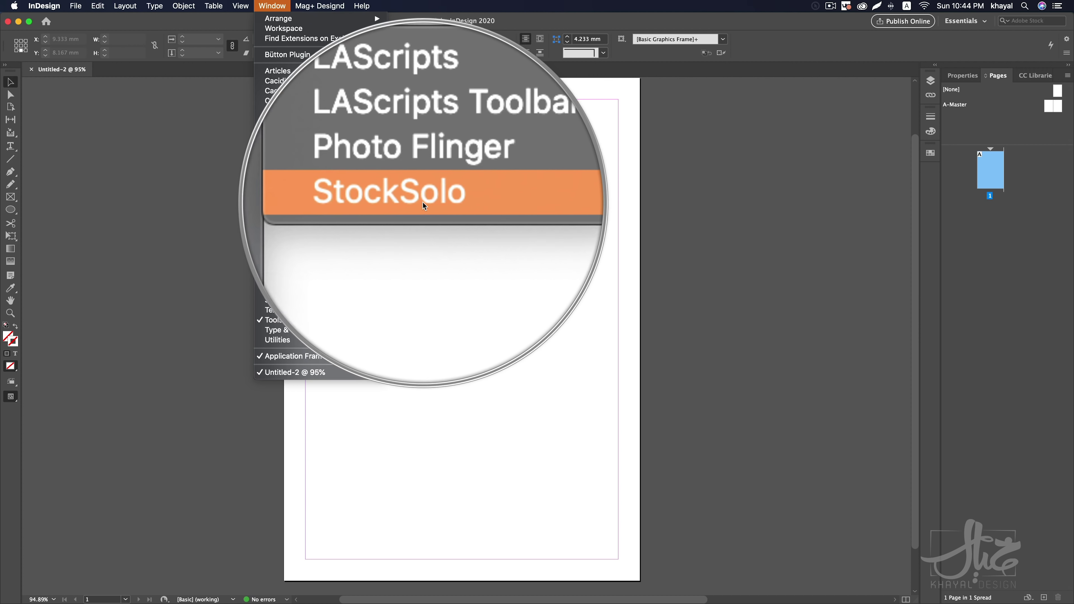
left_click(415, 201)
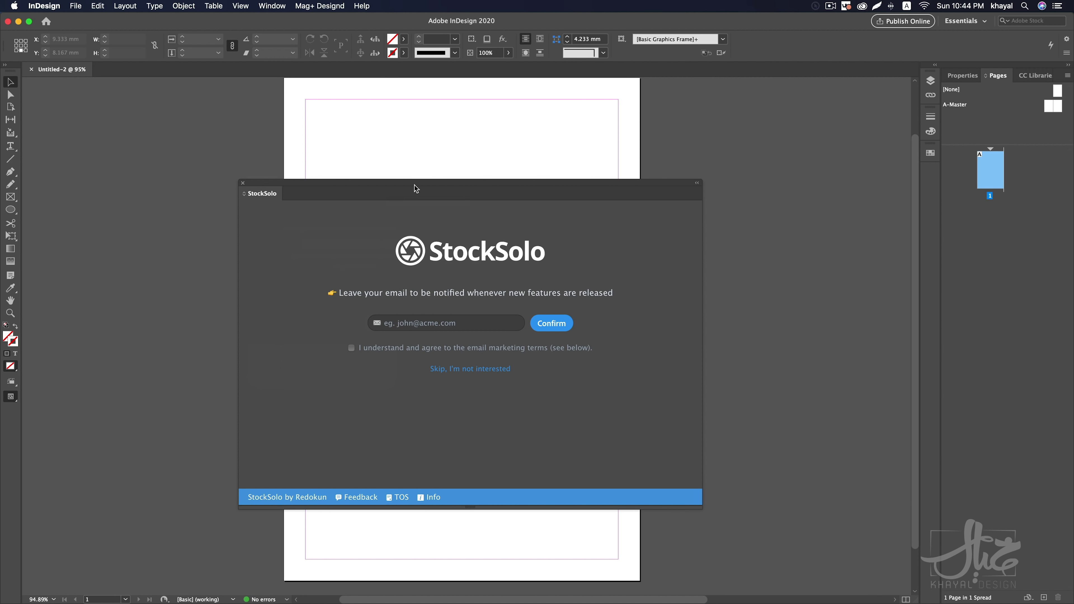
Skip StockSolo's email sign-up, move the panel to the right, and focus its search field
left_click(448, 323)
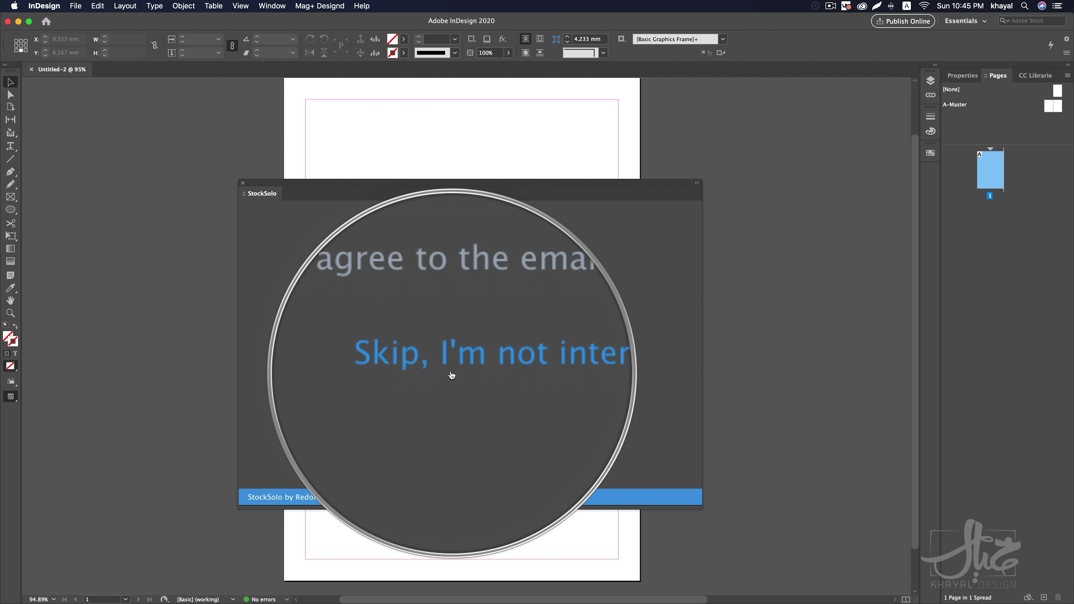
left_click(470, 370)
left_click_drag(359, 185, 540, 182)
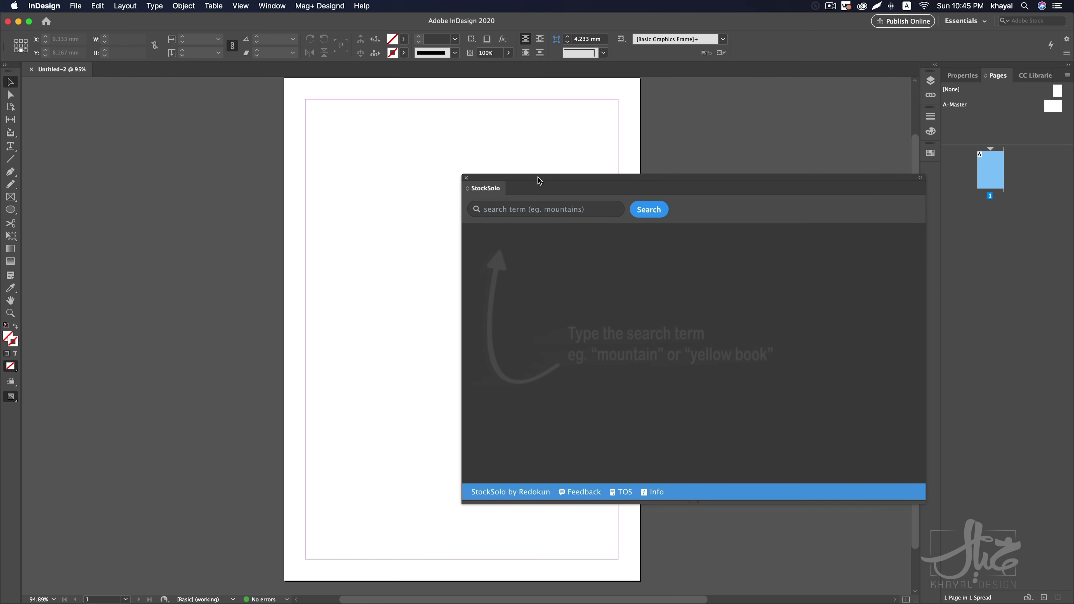
left_click(535, 206)
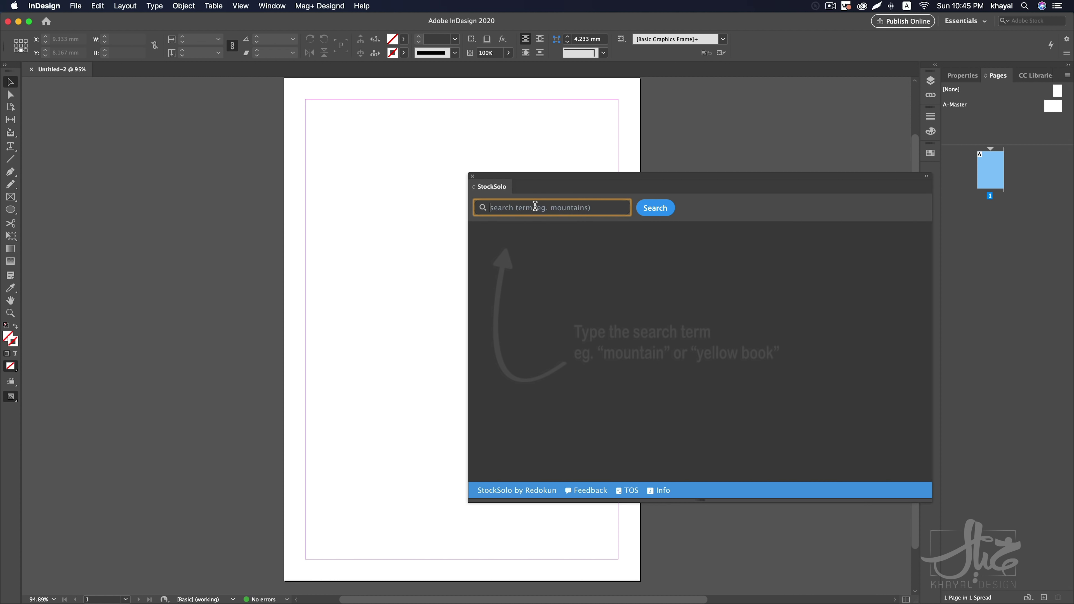
Search StockSolo for 'food' and scroll through the photo results
type("food")
key("Return")
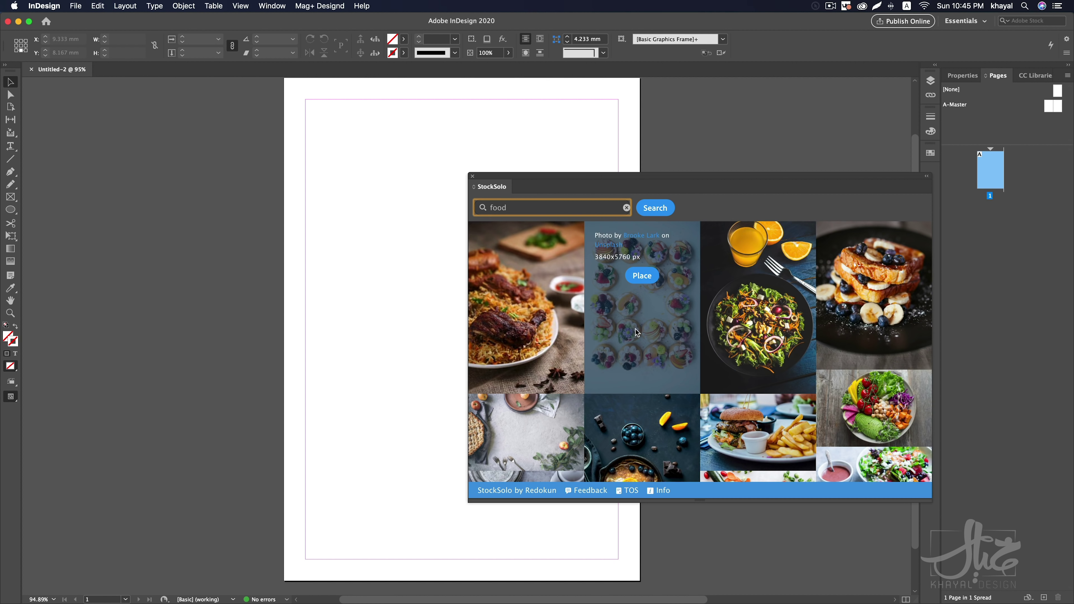
scroll(850, 406, "down", 3)
scroll(851, 405, "down", 3)
scroll(849, 405, "down", 2)
scroll(850, 404, "down", 2)
scroll(849, 405, "down", 2)
scroll(849, 404, "down", 2)
scroll(848, 404, "down", 3)
Make the StockSolo panel narrower and shorter, move it further right, and browse the food results
left_click_drag(468, 502, 617, 452)
mouse_move(718, 177)
left_mouse_down()
mouse_move(934, 192)
mouse_move(645, 180)
left_mouse_up()
scroll(732, 325, "down", 3)
scroll(723, 330, "down", 3)
scroll(722, 330, "down", 2)
scroll(722, 330, "down", 2)
scroll(722, 330, "down", 3)
scroll(722, 330, "down", 3)
scroll(722, 330, "down", 3)
scroll(722, 330, "down", 3)
scroll(723, 330, "down", 3)
scroll(722, 330, "down", 3)
scroll(719, 346, "down", 3)
scroll(820, 379, "down", 2)
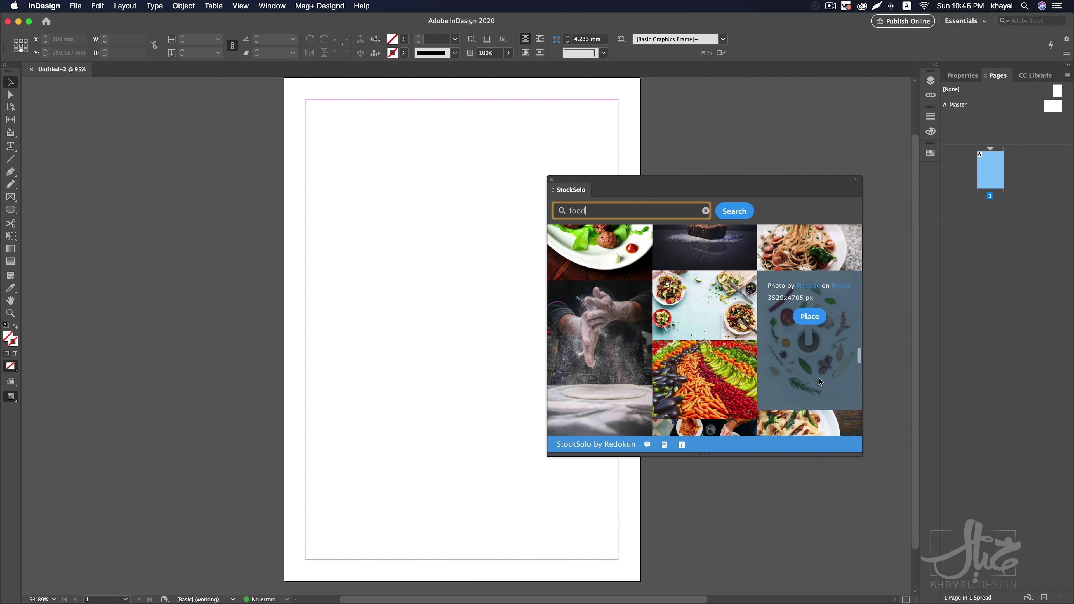
scroll(621, 354, "down", 2)
scroll(602, 368, "down", 2)
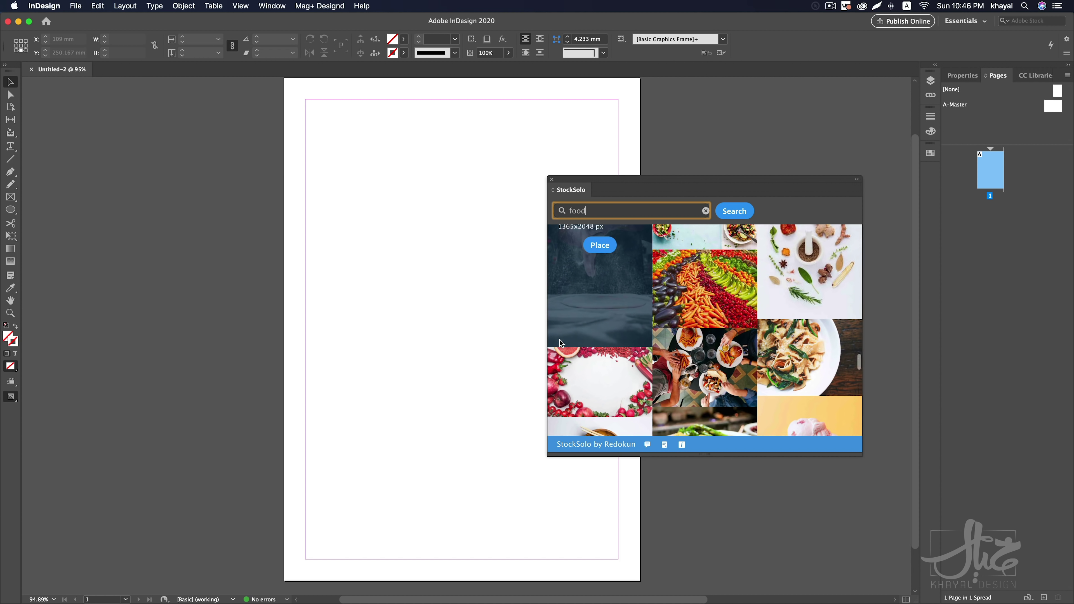
scroll(600, 311, "up", 2)
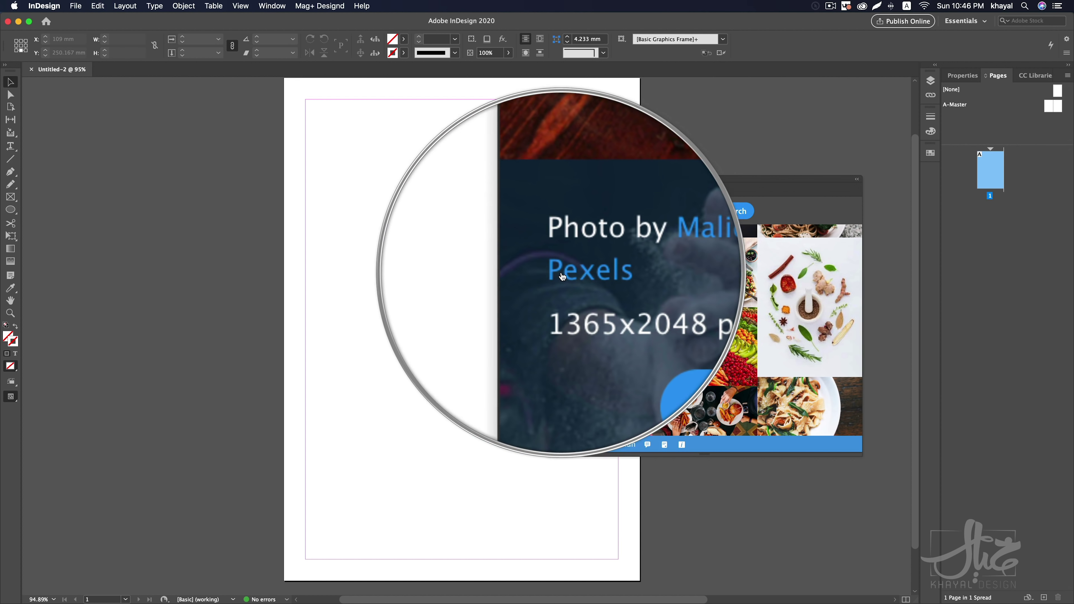
left_click(561, 285)
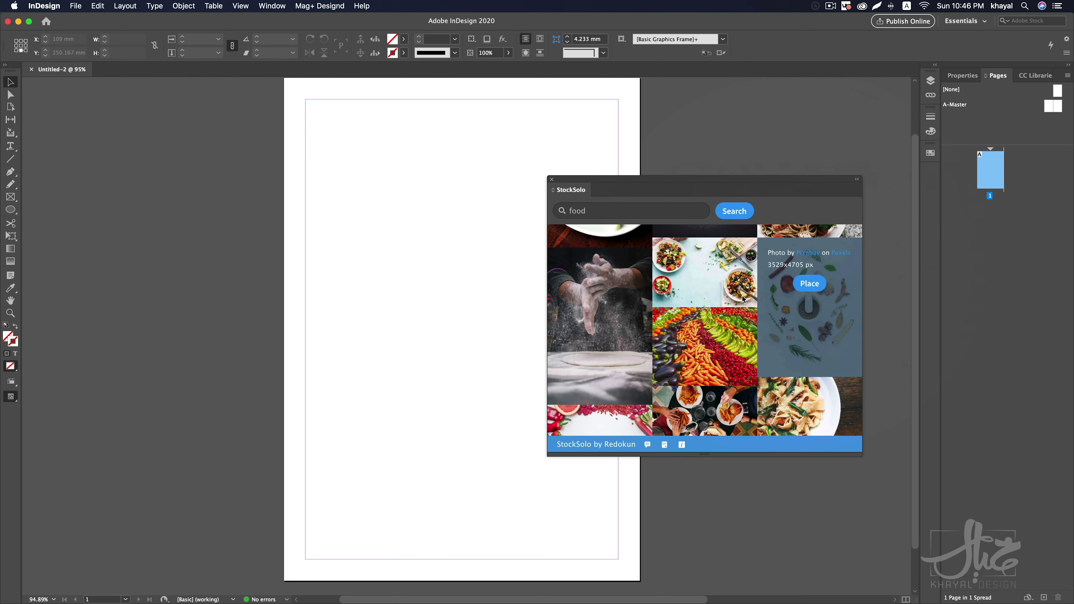
scroll(709, 351, "down", 3)
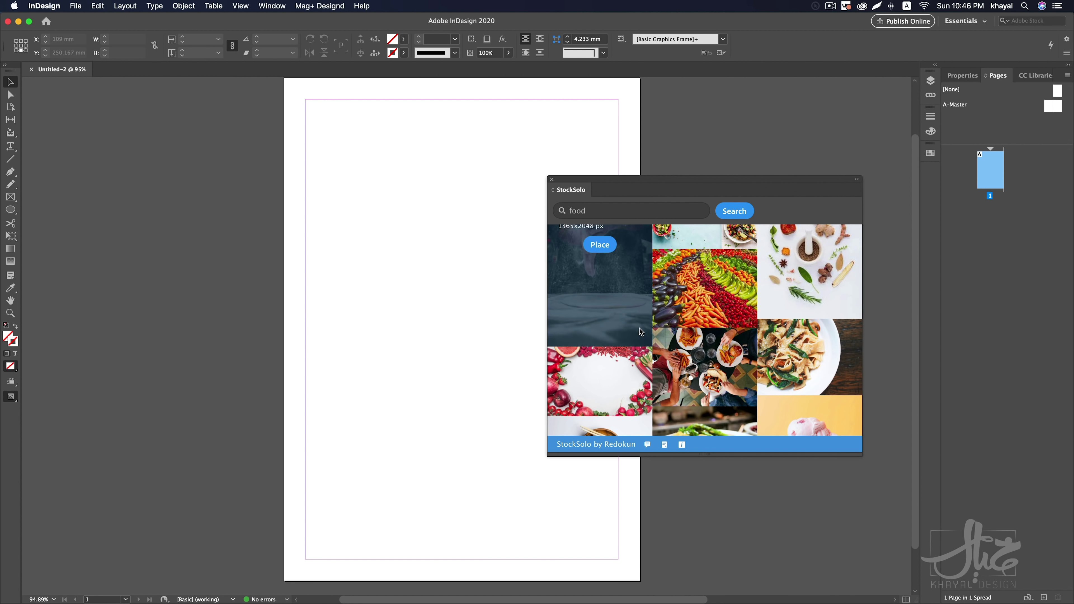
scroll(626, 313, "up", 2)
scroll(626, 313, "up", 1)
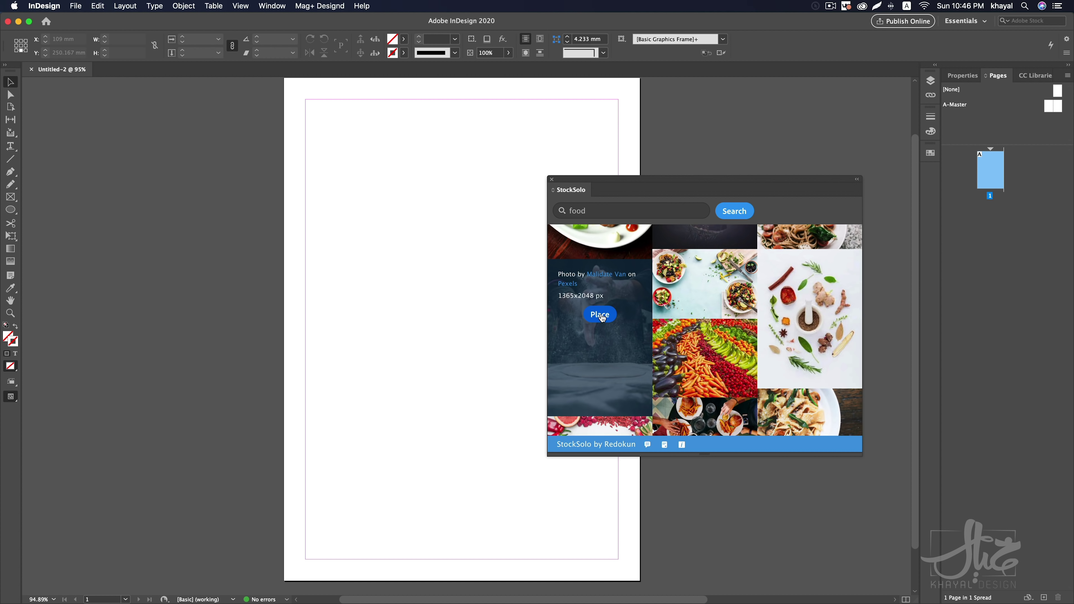
Save the flour-dusted hands photo (pexels-photo-784633.jpeg) to the Desktop and place it on the page's left
left_click(600, 315)
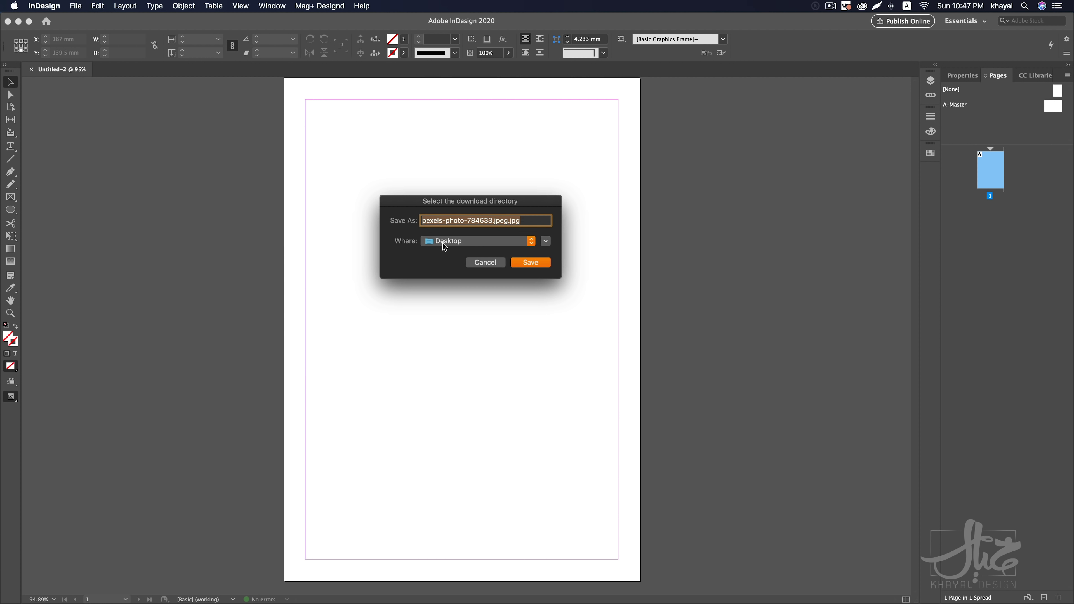
left_click(526, 263)
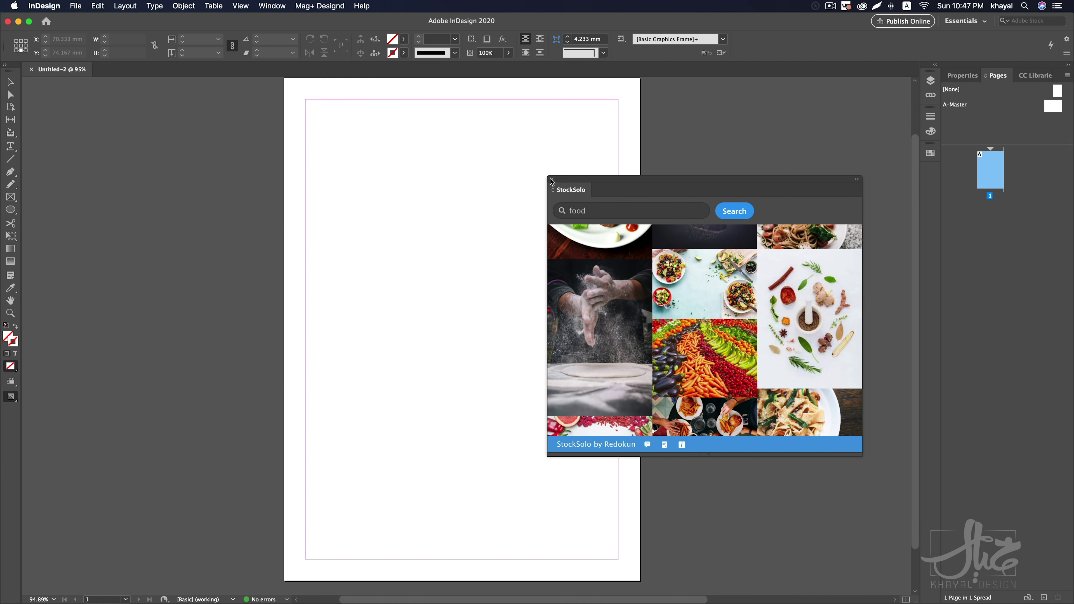
left_click(916, 185)
left_click(858, 182)
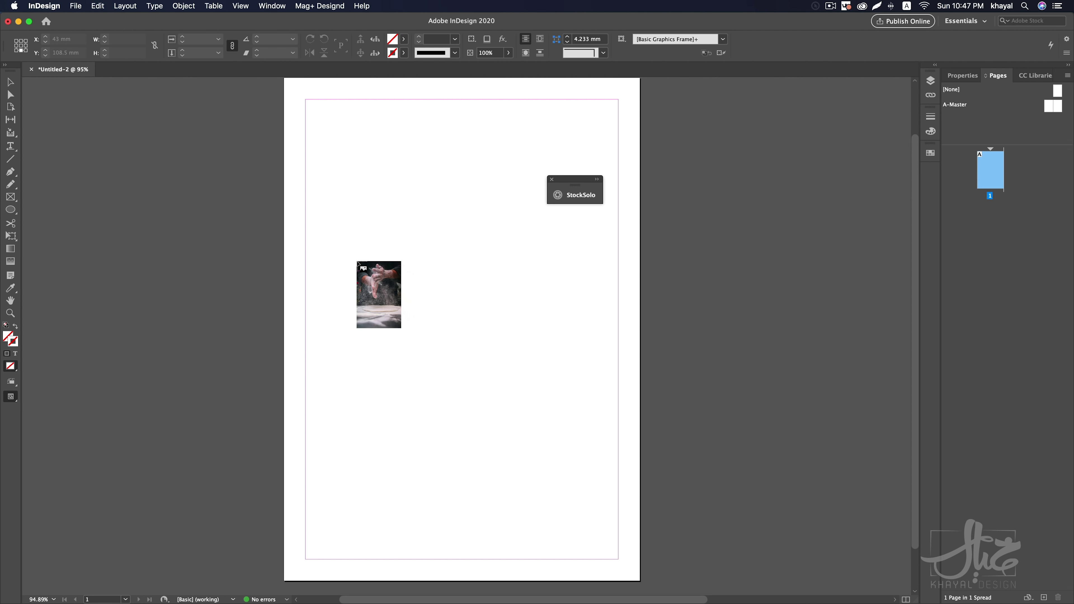
left_click_drag(308, 227, 583, 465)
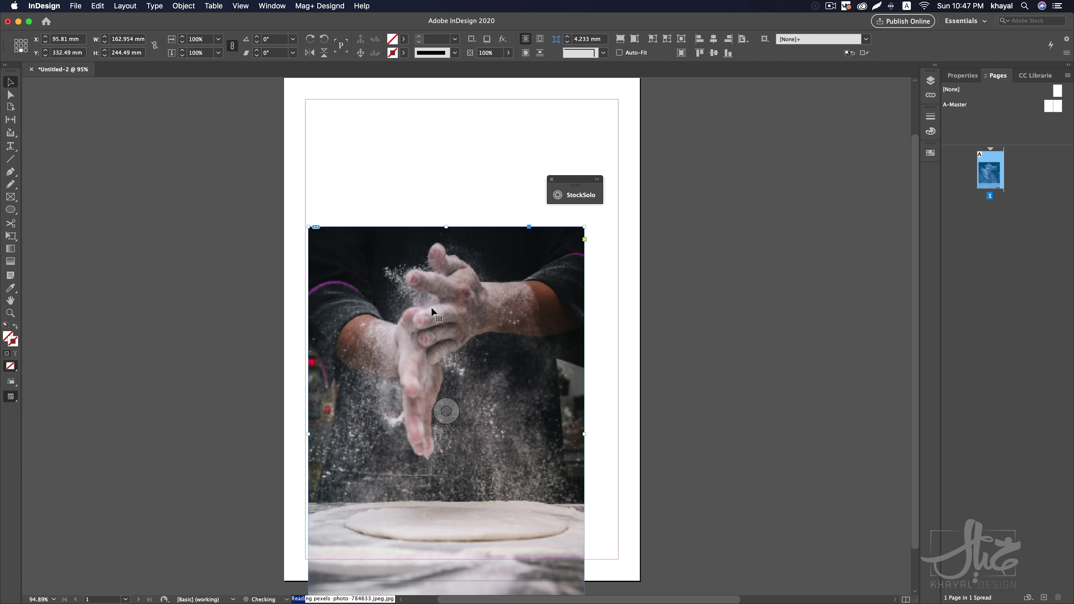
Place the hands photo higher on the page, move StockSolo onto the pasteboard, and switch to Illustrator
left_click_drag(458, 353, 464, 248)
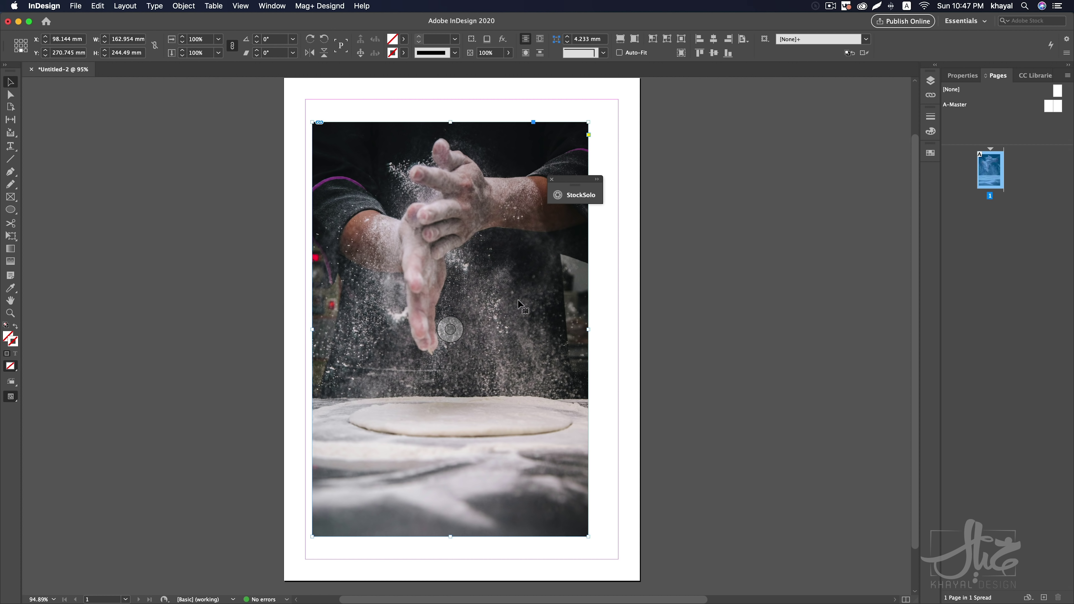
left_click_drag(591, 184, 757, 184)
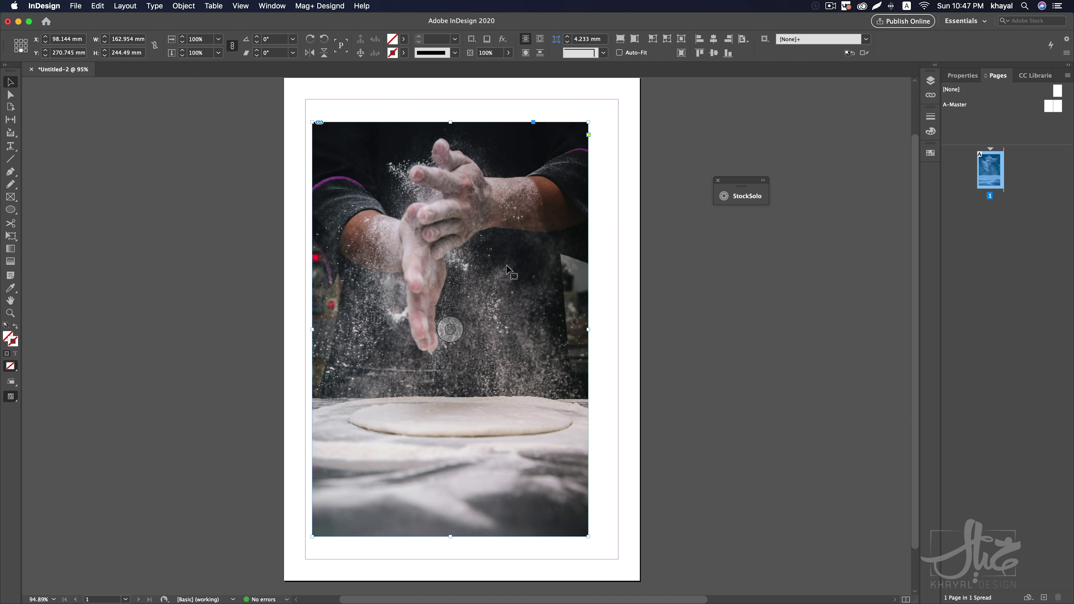
scroll(327, 178, "down", 1)
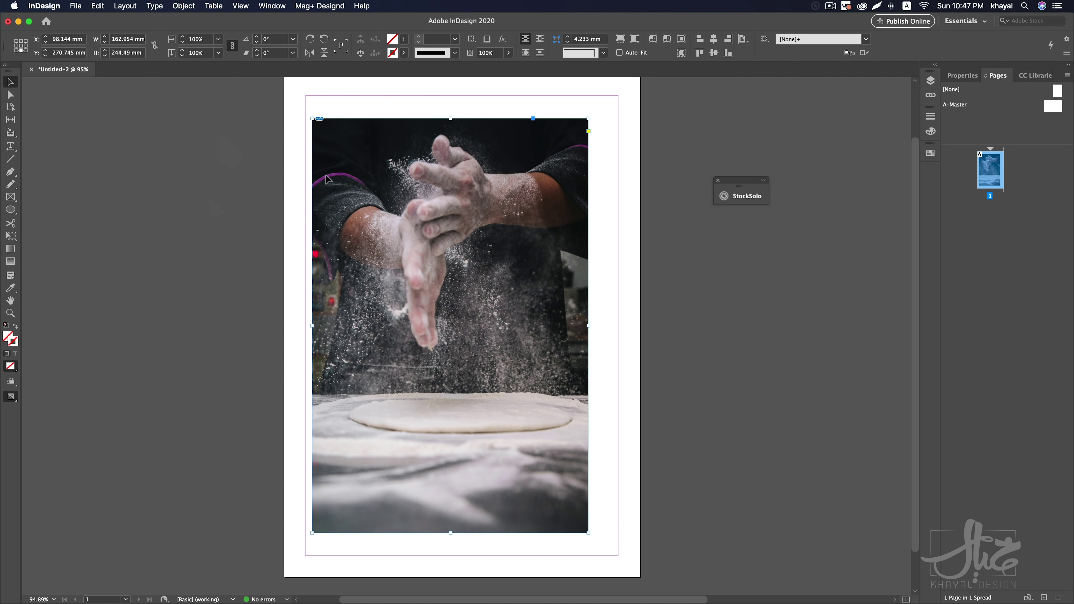
scroll(500, 222, "down", 1)
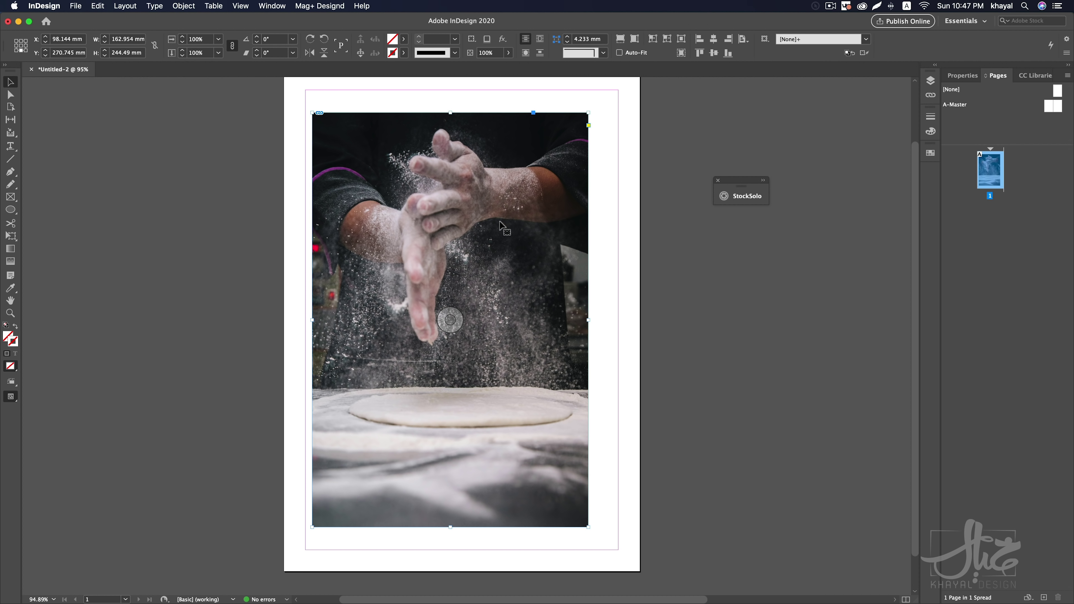
scroll(500, 222, "down", 3)
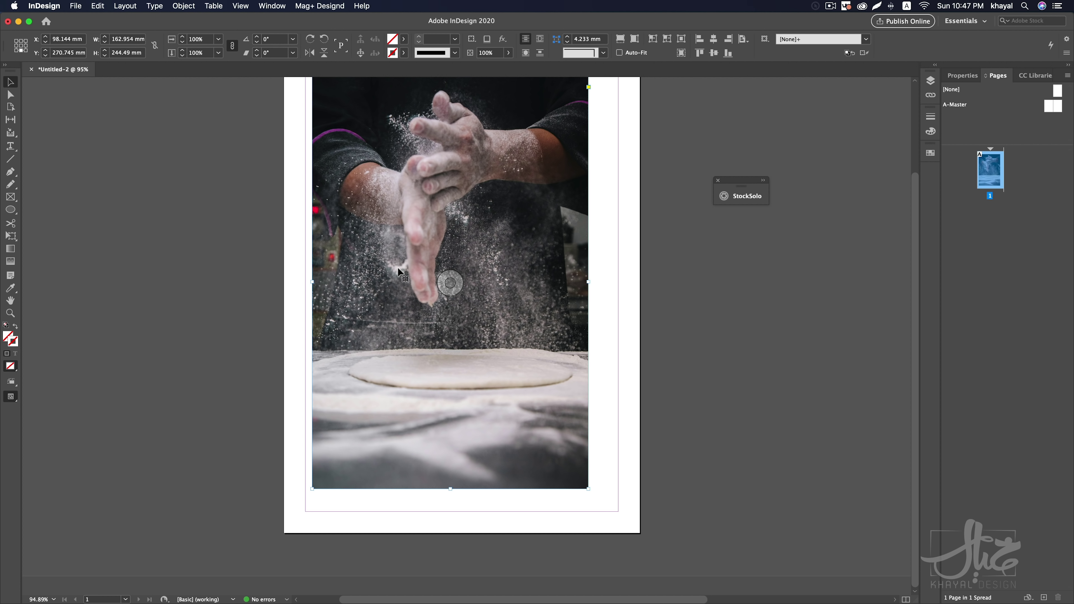
key("super+Tab")
key("super+shift+Tab")
key("super+shift+Tab")
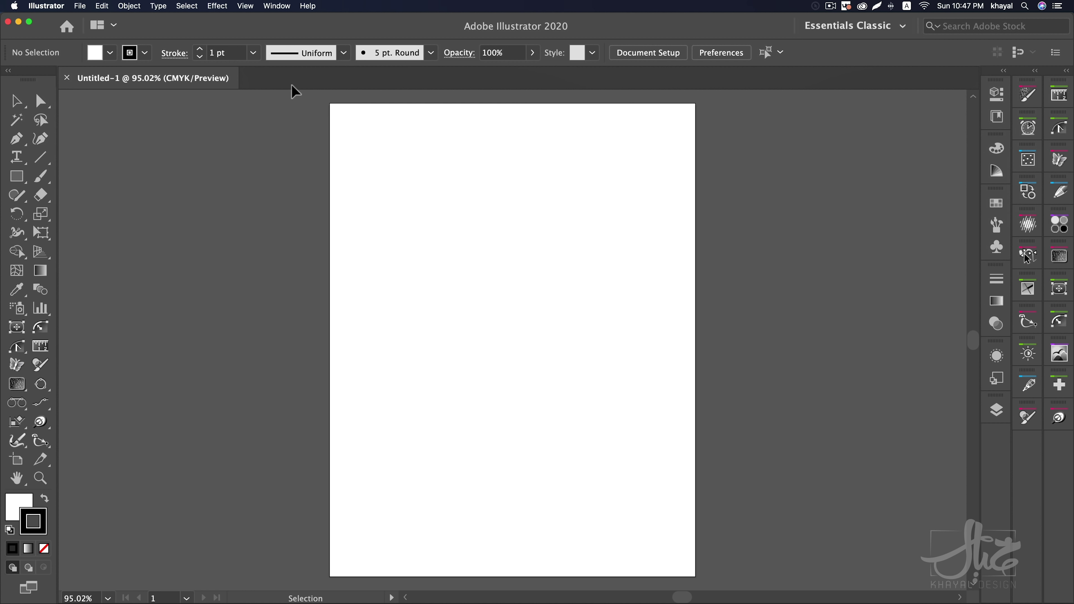
Open the StockSolo panel from Window > Extensions in Illustrator
left_click(276, 6)
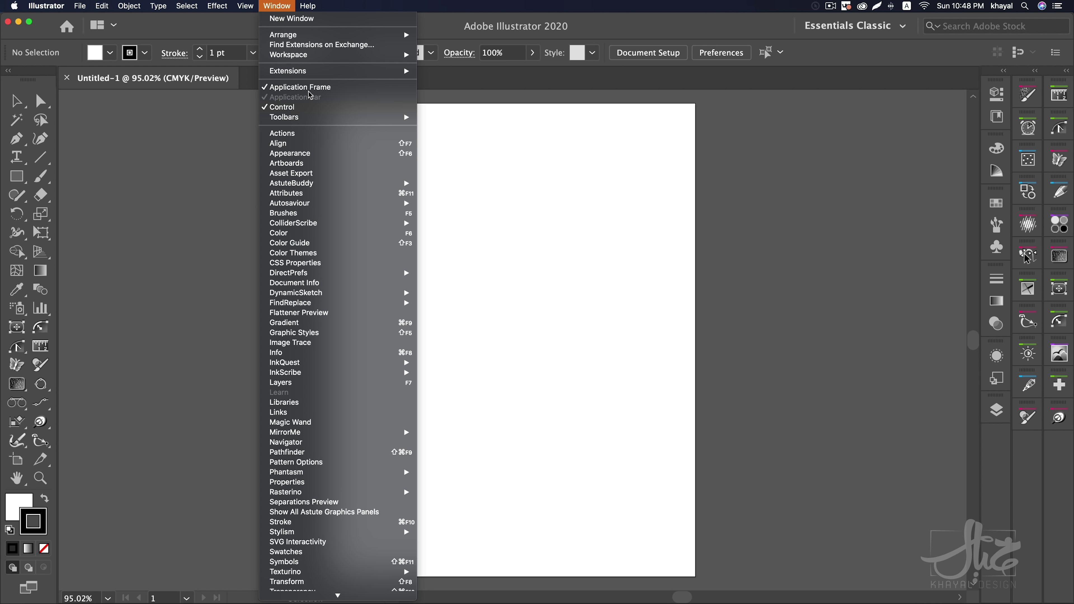
mouse_move(277, 70)
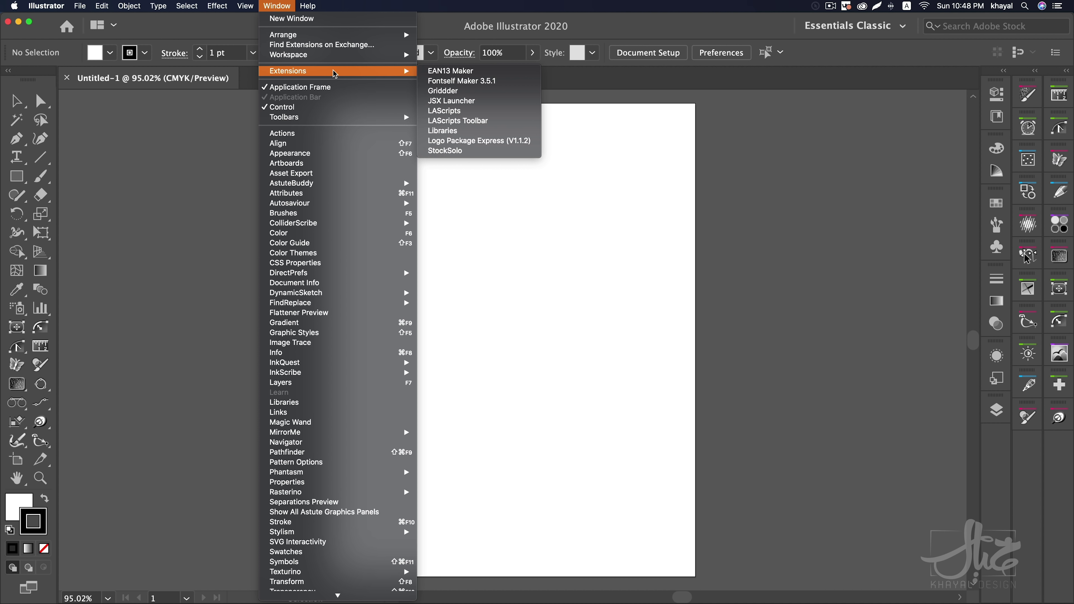
left_click(447, 150)
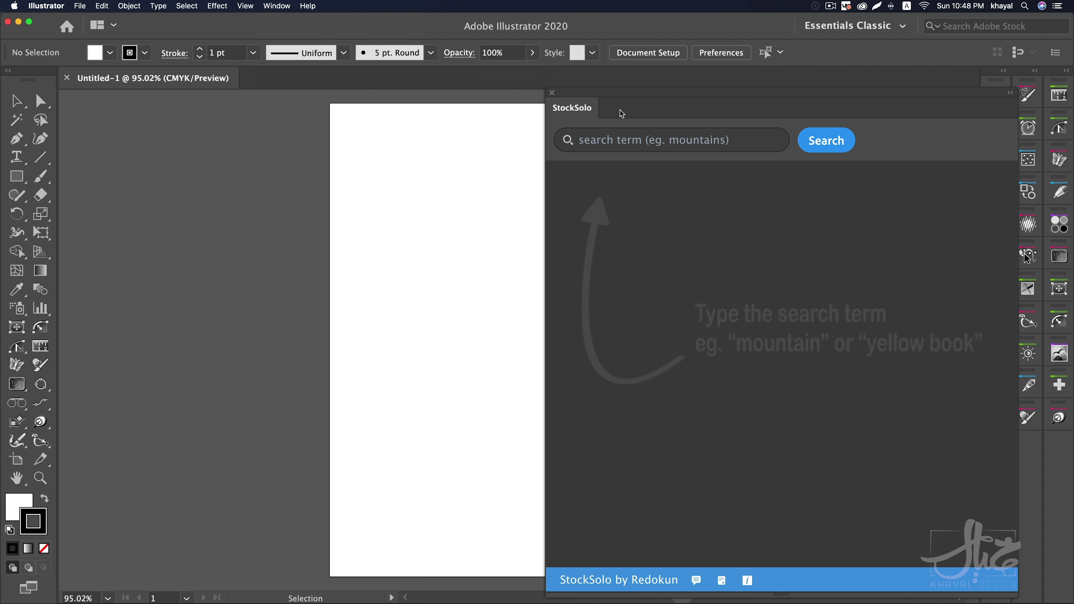
Widen the StockSolo panel and search it for 'pizza'
left_click(634, 142)
mouse_move(546, 151)
left_mouse_down()
mouse_move(301, 160)
mouse_move(348, 163)
left_mouse_up()
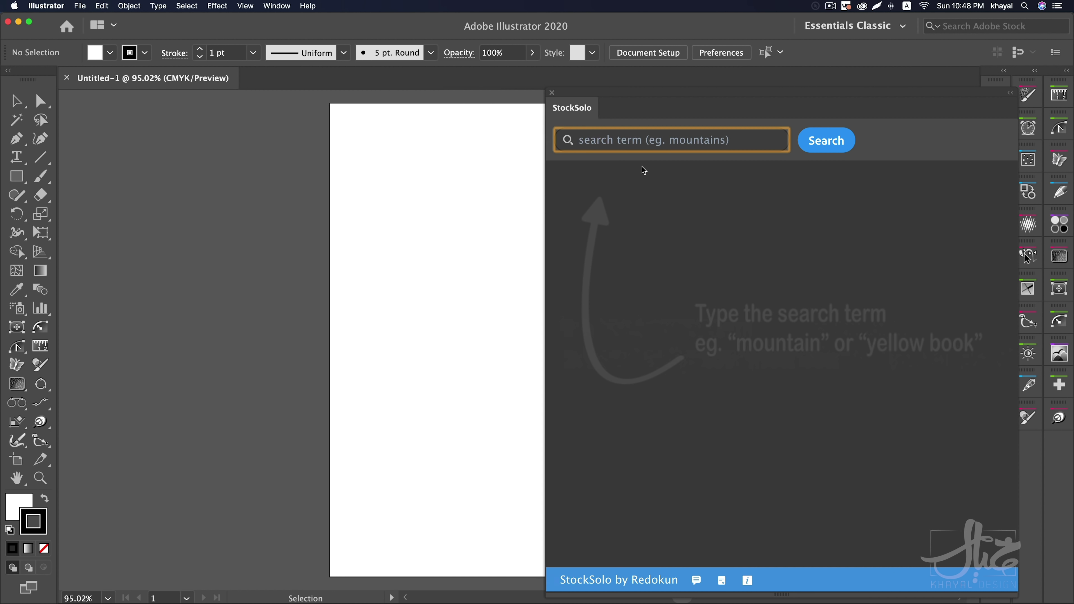
type("pizza")
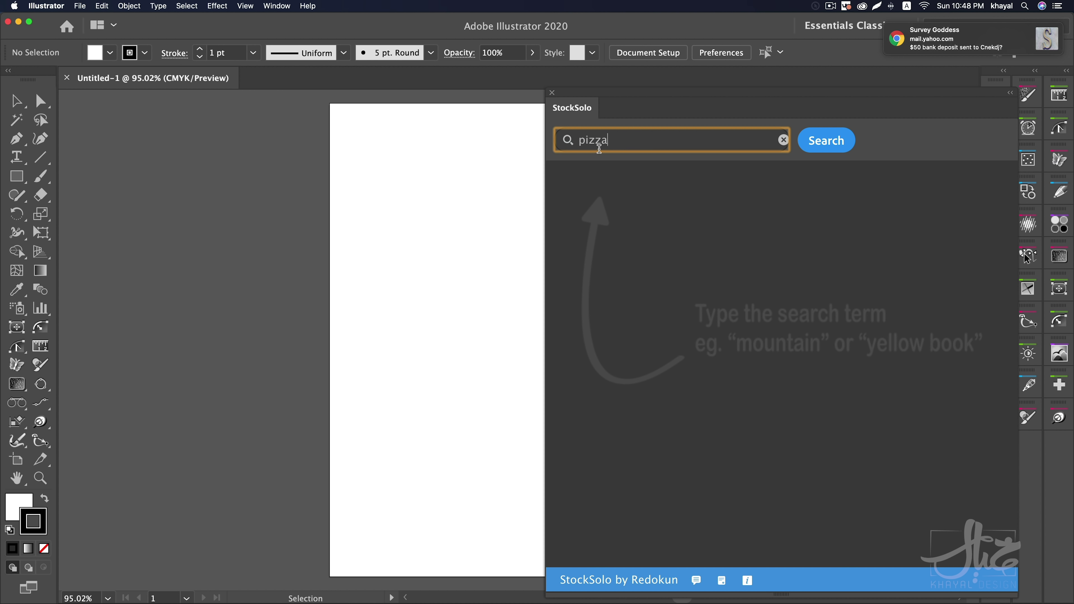
key("Return")
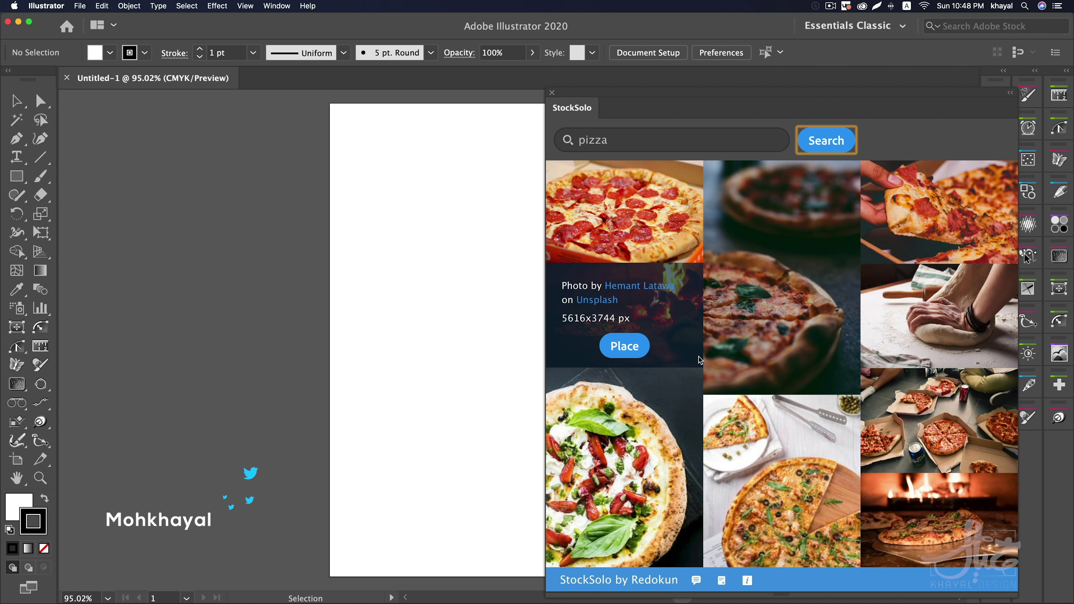
Scroll through the pizza results and place the chosen photo
scroll(769, 384, "down", 5)
scroll(769, 384, "down", 5)
scroll(770, 384, "down", 5)
scroll(769, 384, "down", 5)
scroll(770, 386, "down", 5)
scroll(770, 386, "down", 5)
scroll(770, 386, "down", 5)
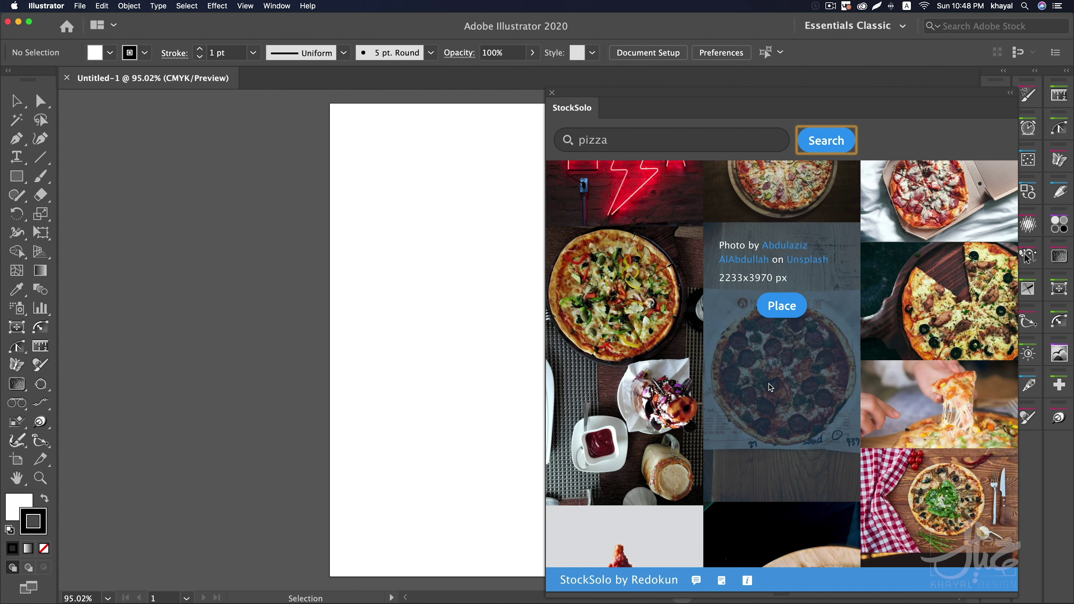
scroll(770, 386, "down", 5)
scroll(770, 386, "down", 5)
scroll(770, 386, "down", 5)
scroll(769, 386, "down", 5)
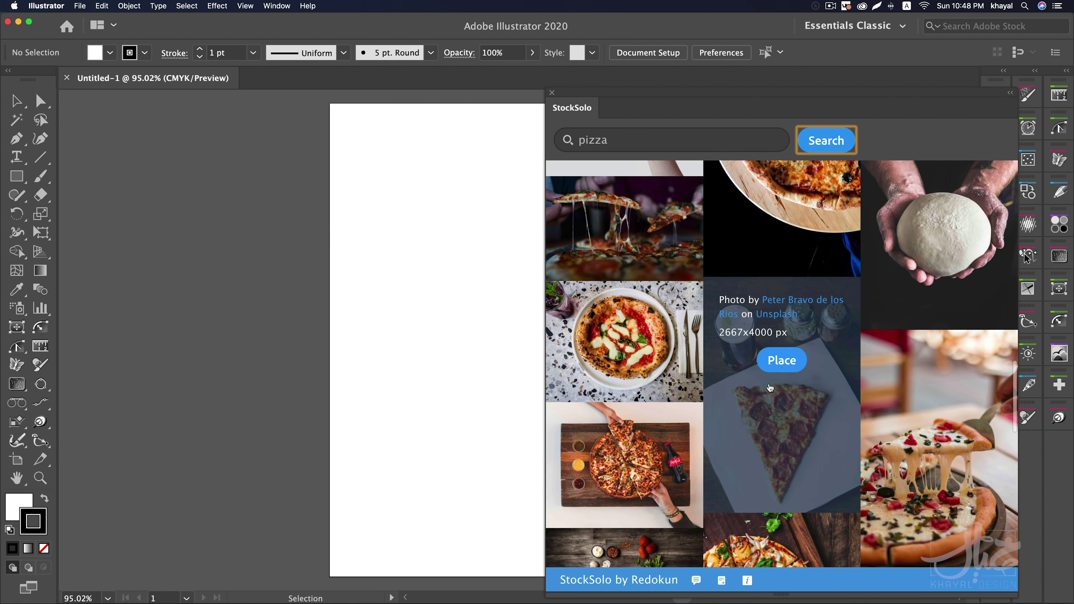
scroll(770, 386, "down", 3)
scroll(767, 373, "down", 2)
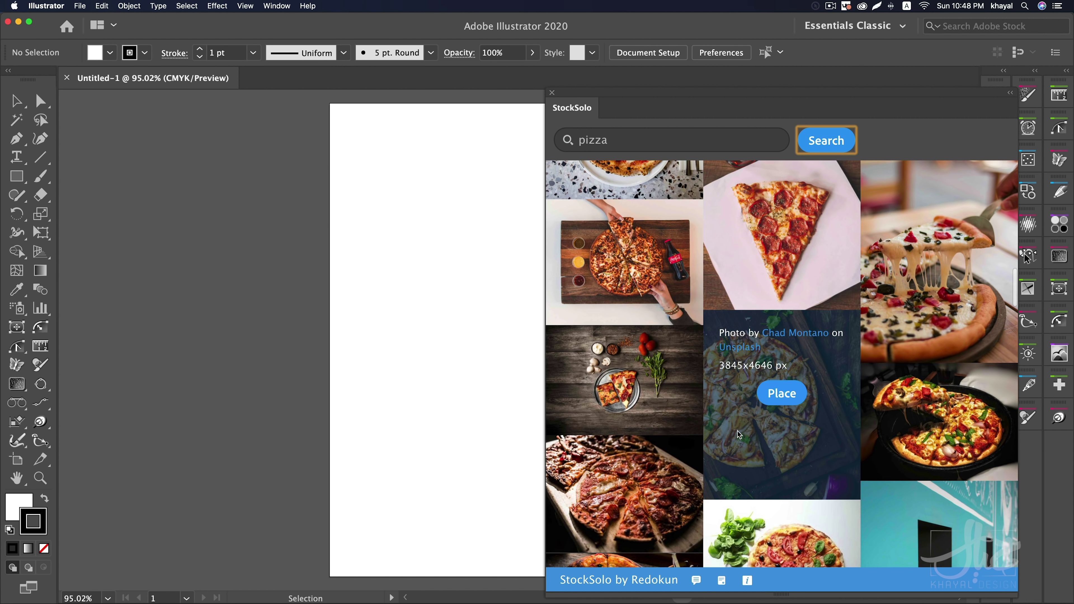
left_click(775, 395)
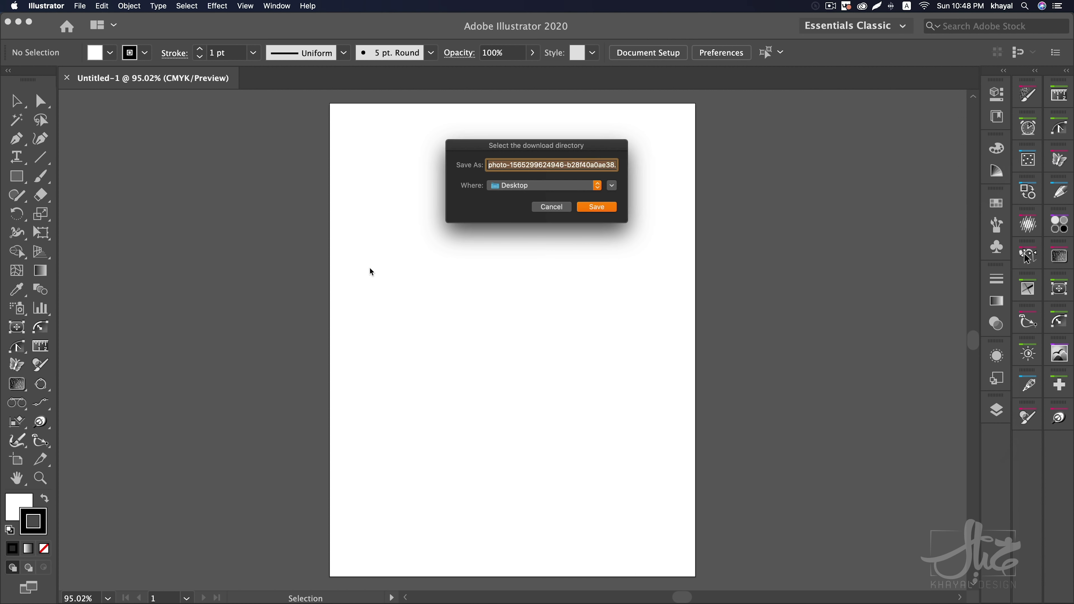
Save the sliced pizza photo to the Desktop, close StockSolo, fit the artboard, and switch to Photoshop
left_click(589, 207)
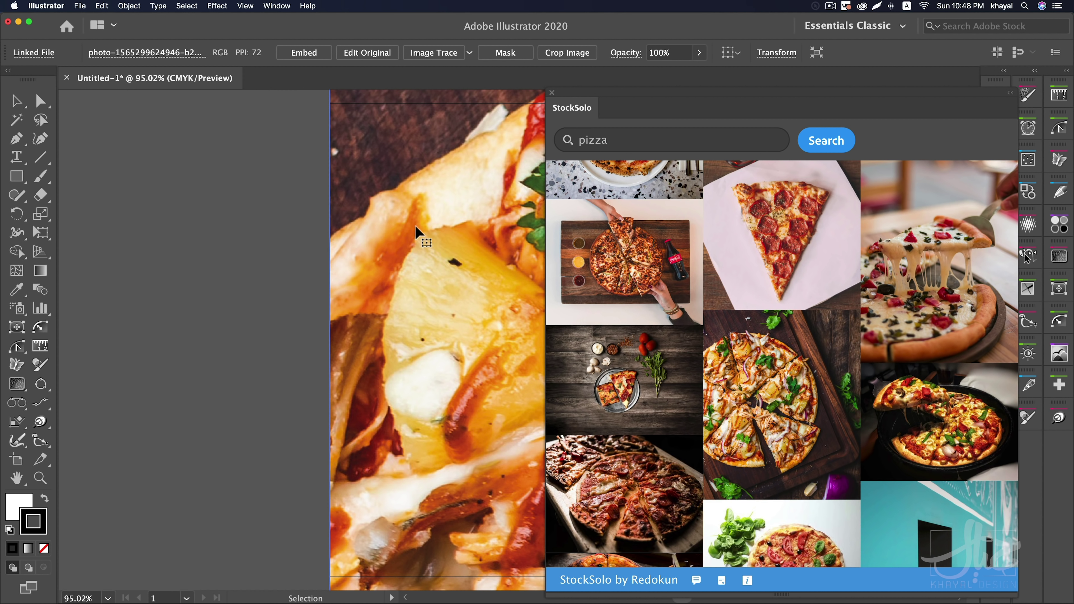
left_click(553, 93)
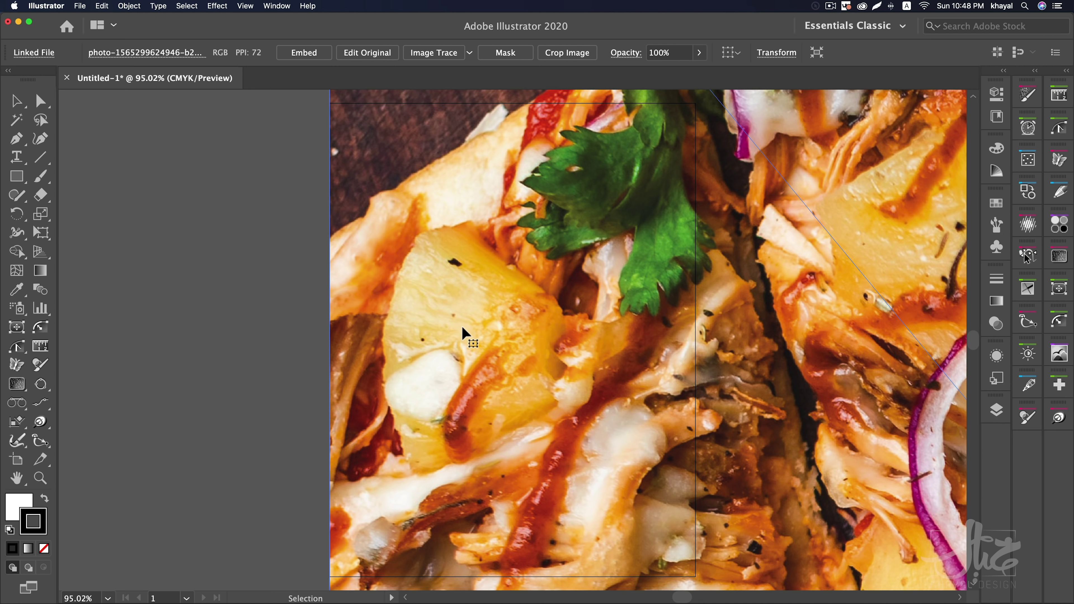
key("super+minus")
key("super+minus")
key("super+minus")
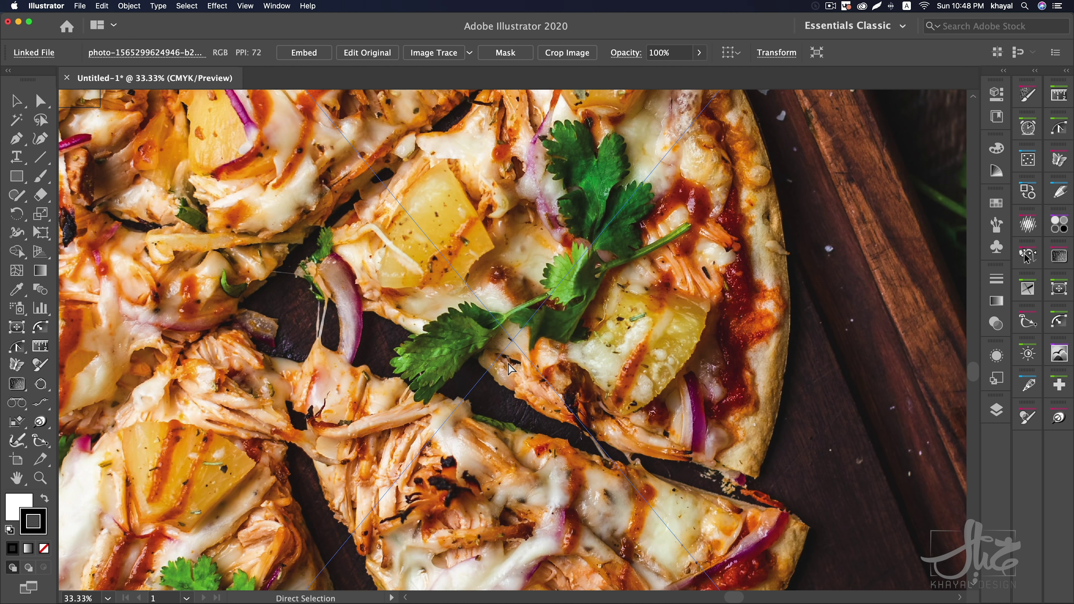
key("super+minus")
key("super+minus")
key("super+minus")
key("v")
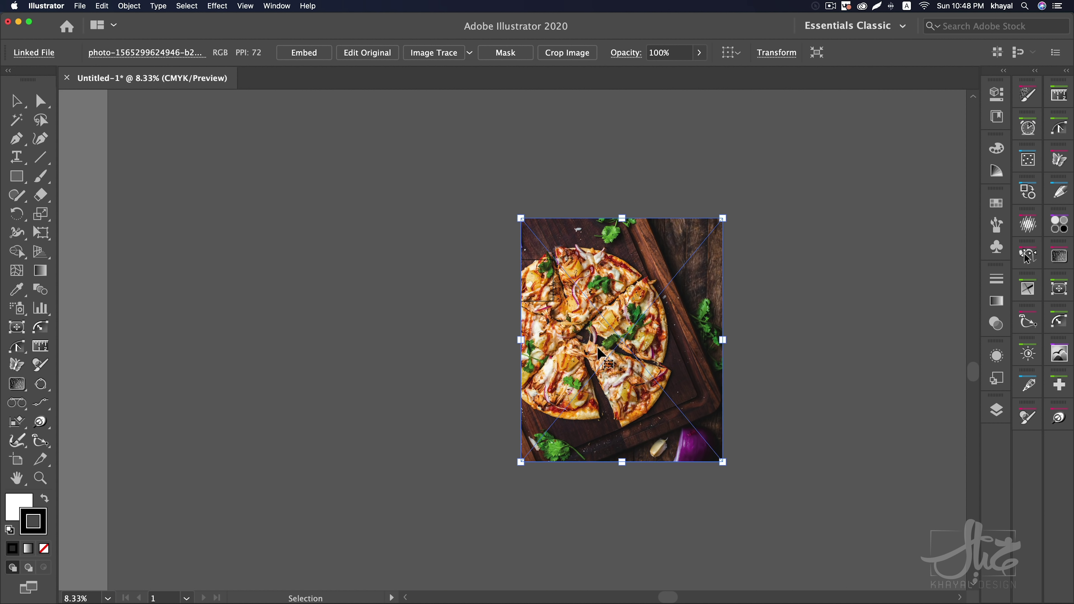
key("super+0")
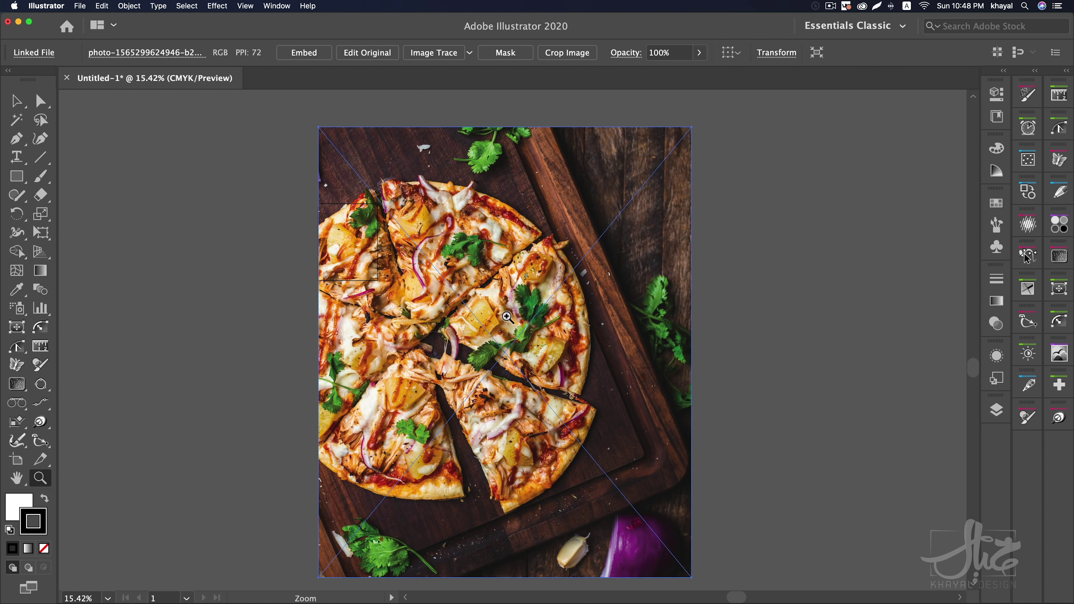
key("super+Tab")
left_click(726, 323)
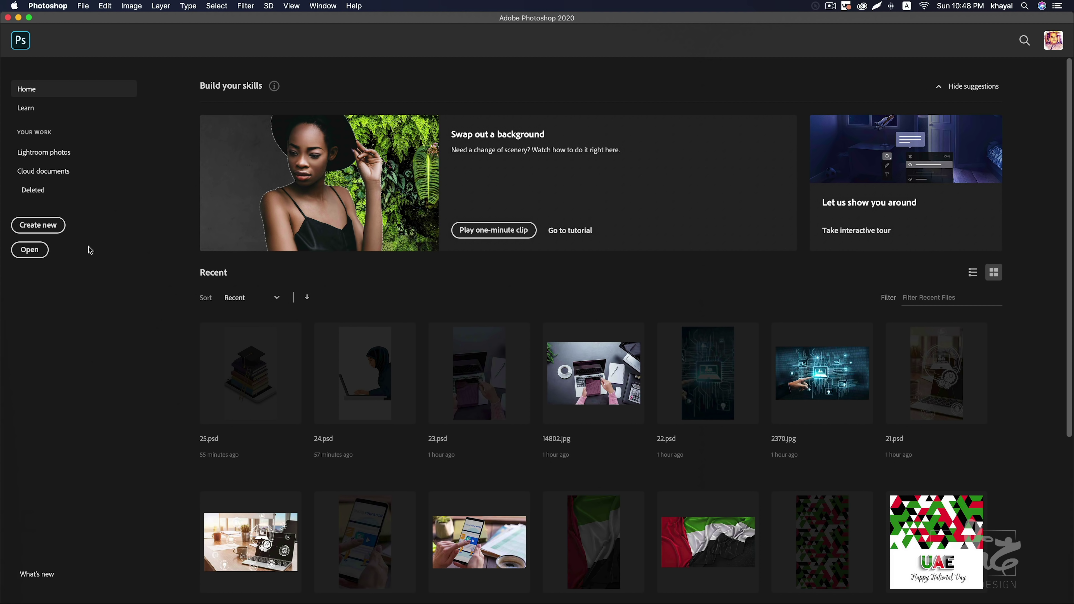
Create a blank A4 print document, 21 × 29.7 cm at 300 ppi
left_click(60, 232)
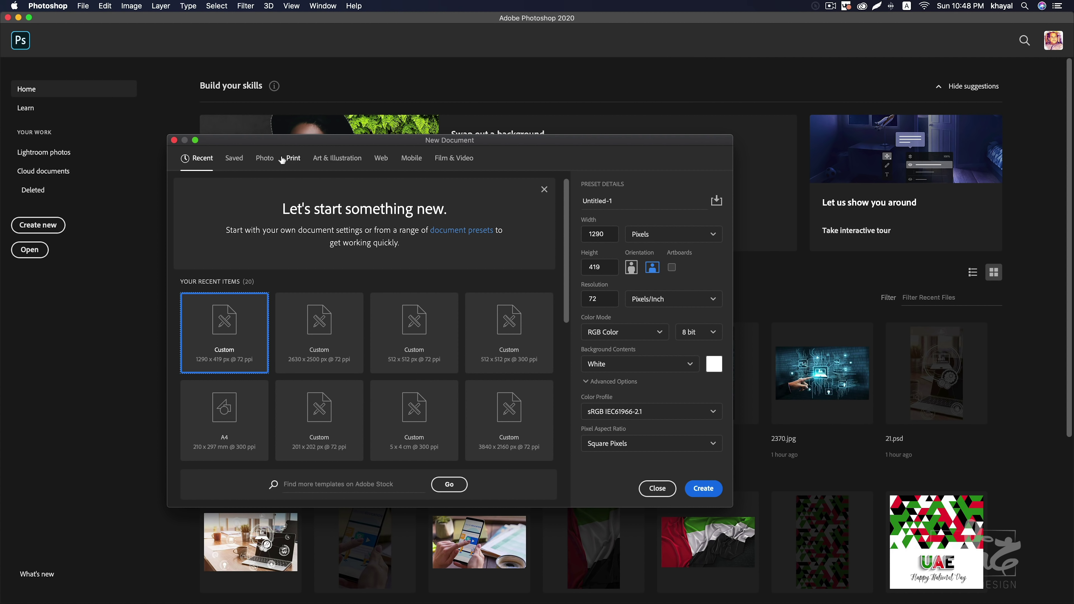
left_click(292, 158)
left_click(532, 237)
left_click(704, 489)
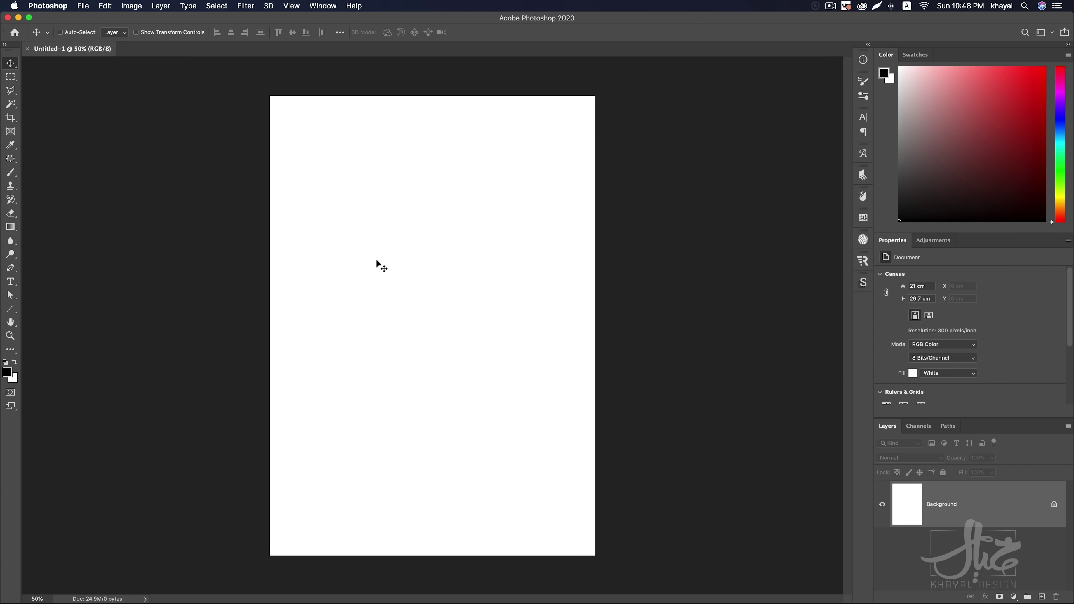
left_click(323, 5)
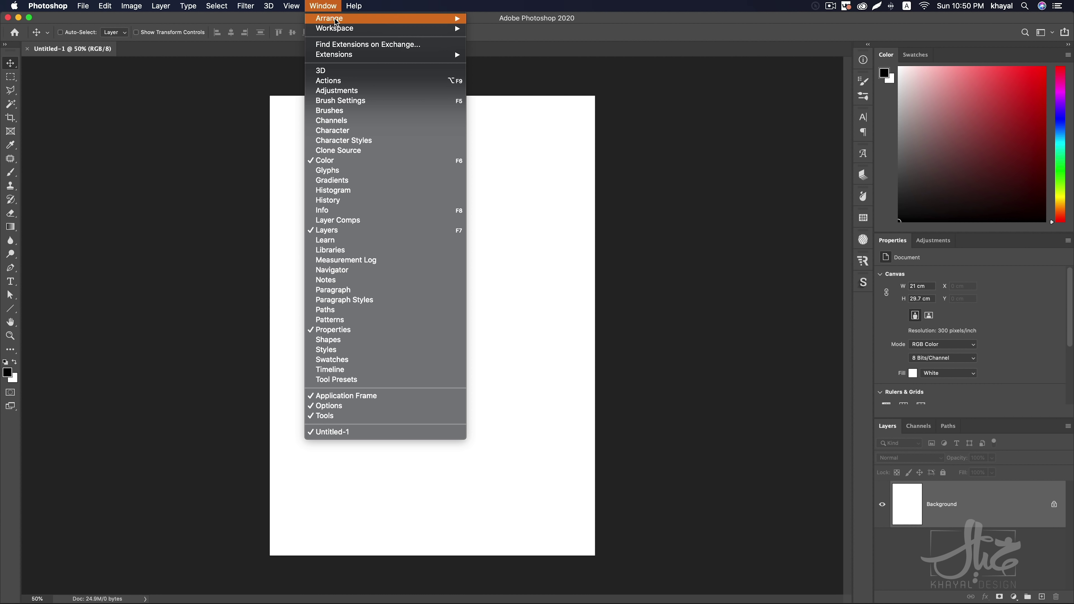
mouse_move(334, 55)
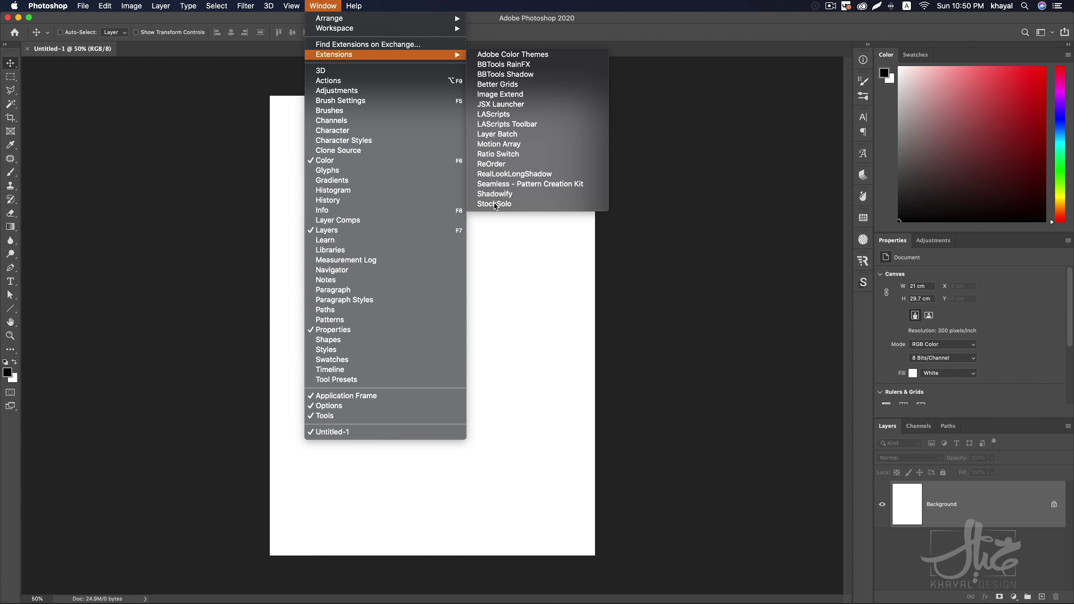
Open StockSolo, search for 'kids', and choose a photo to place from the results
left_click(495, 205)
left_click(407, 201)
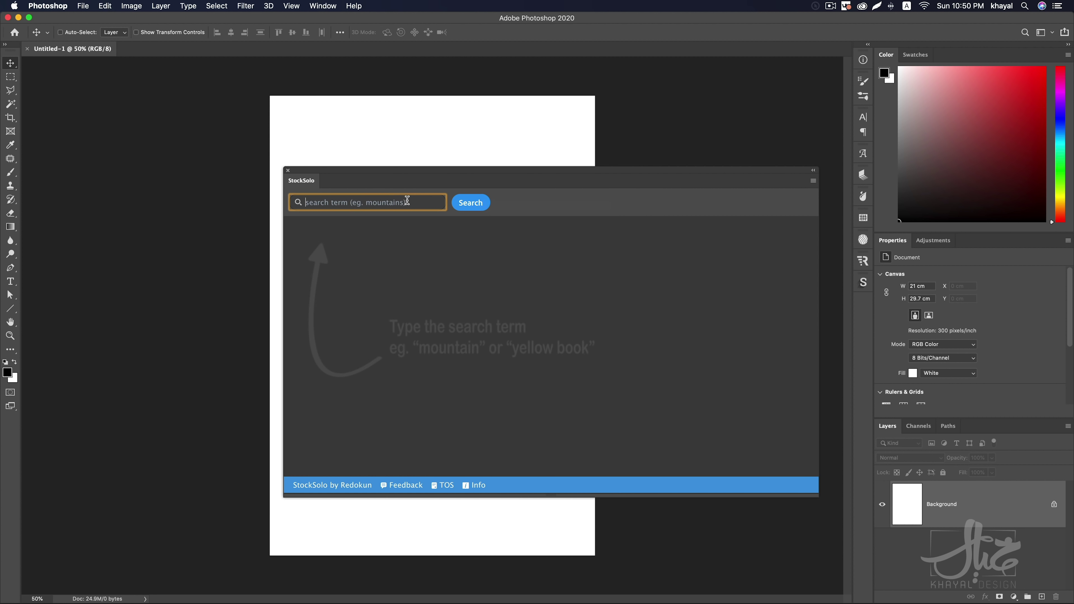
type("kids")
left_click(479, 209)
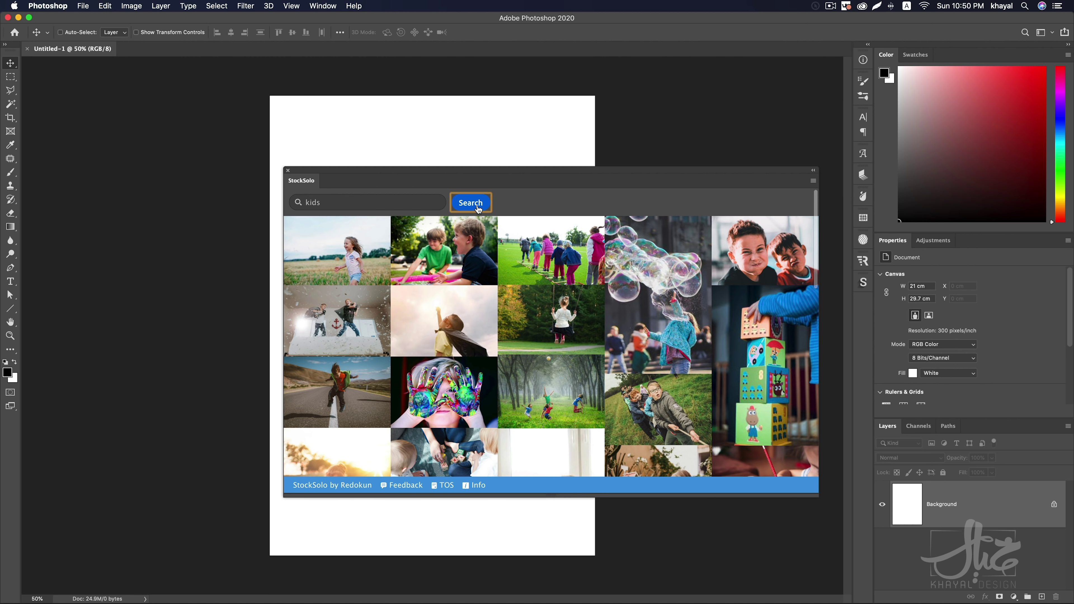
scroll(467, 302, "down", 5)
scroll(499, 313, "down", 5)
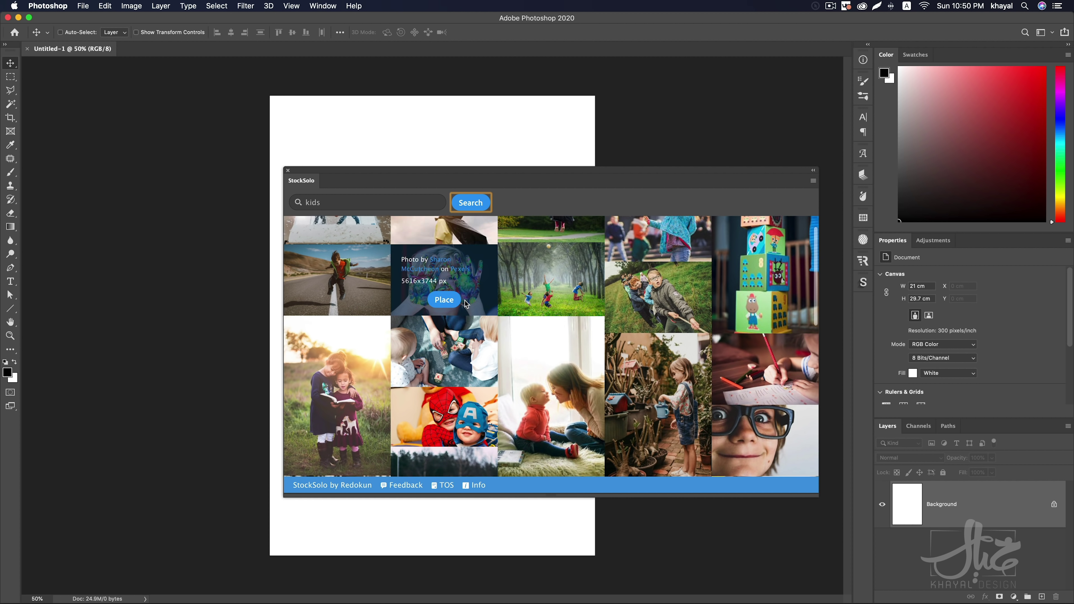
scroll(534, 328, "down", 5)
left_click(551, 351)
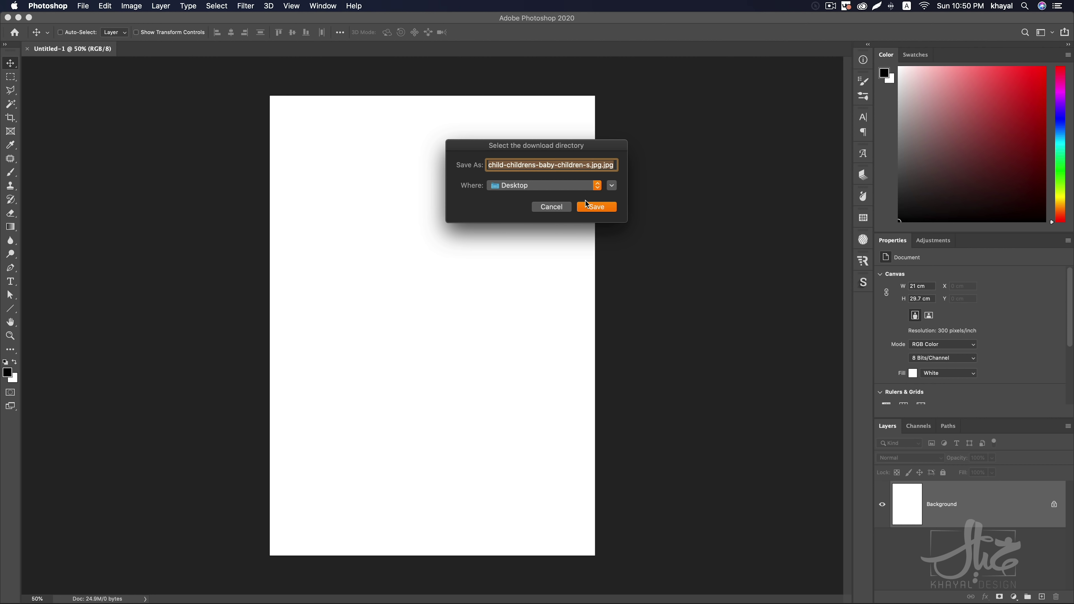
Place the two-kids photo as a Stock Photo layer, scaled to 25.83 × 16.98 cm across the canvas
left_click(592, 215)
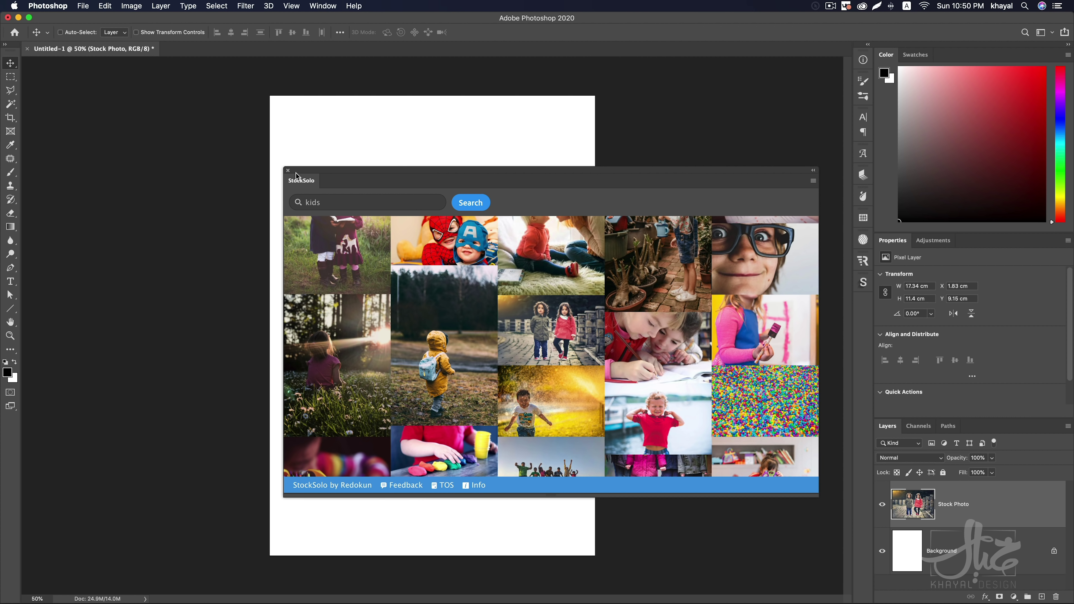
left_click(289, 171)
key("ctrl+t")
left_click_drag(566, 238, 665, 166)
left_click_drag(464, 299, 416, 308)
key("Return")
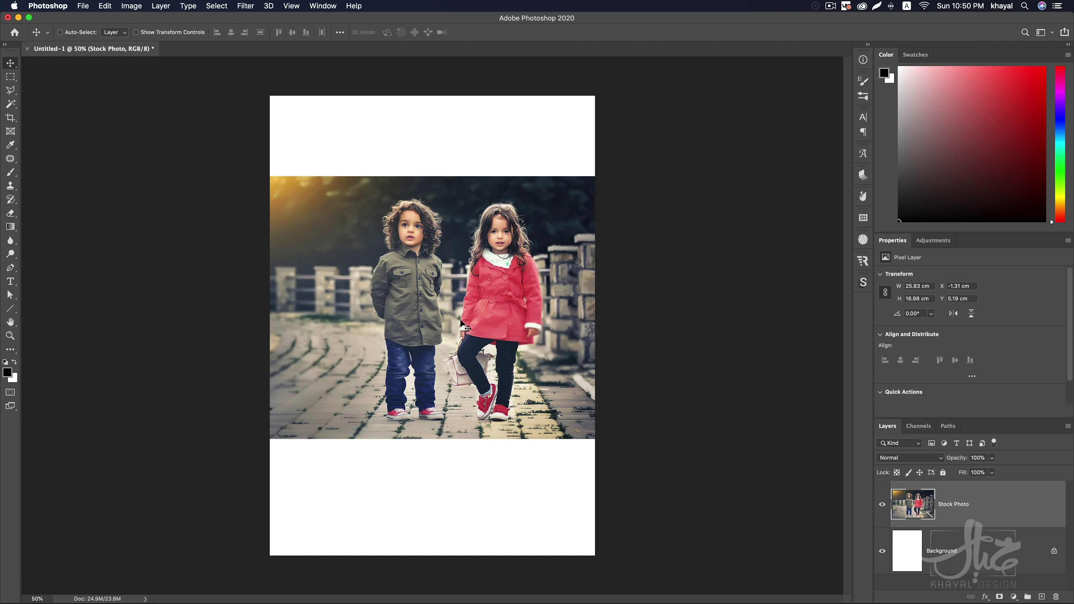